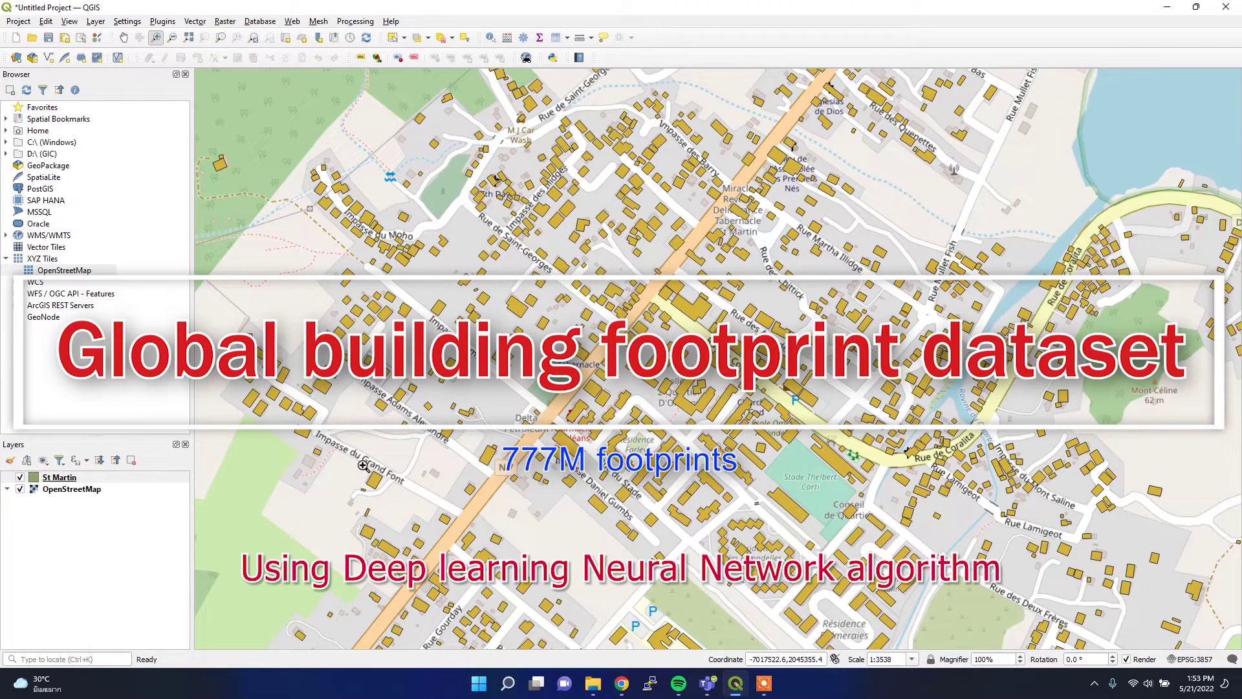
# Hide the St Martin building footprints layer so only the OpenStreetMap basemap shows
pyautogui.click(20, 478)
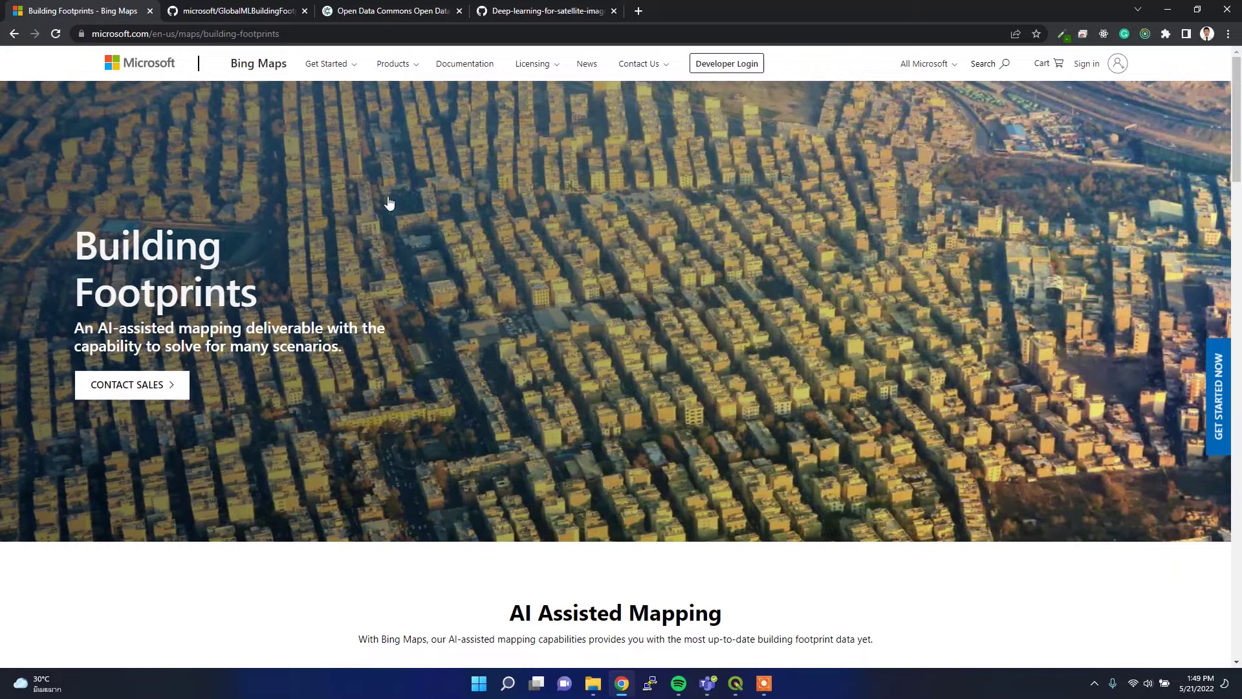
# Switch to the microsoft/GlobalMLBuildingFootprints GitHub repository tab
pyautogui.click(249, 10)
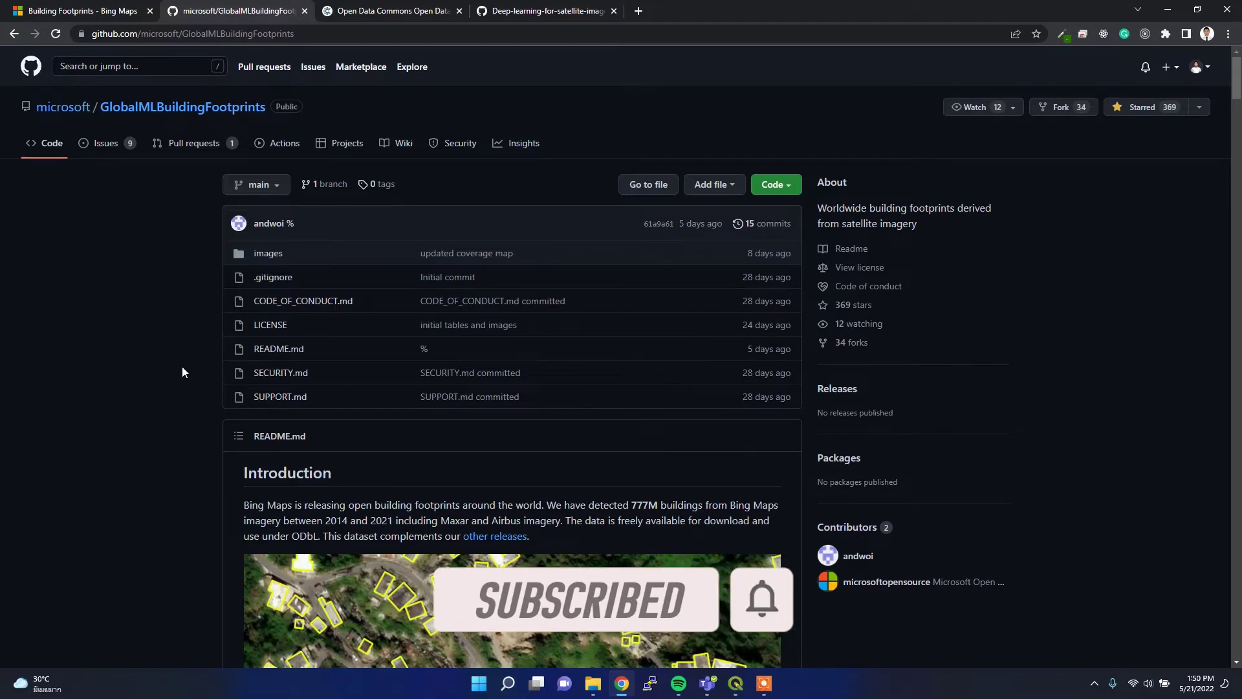
# Read the README introduction, highlighting the open footprints phrase, imagery sources and 777M count
pyautogui.scroll(-4, 182, 369)
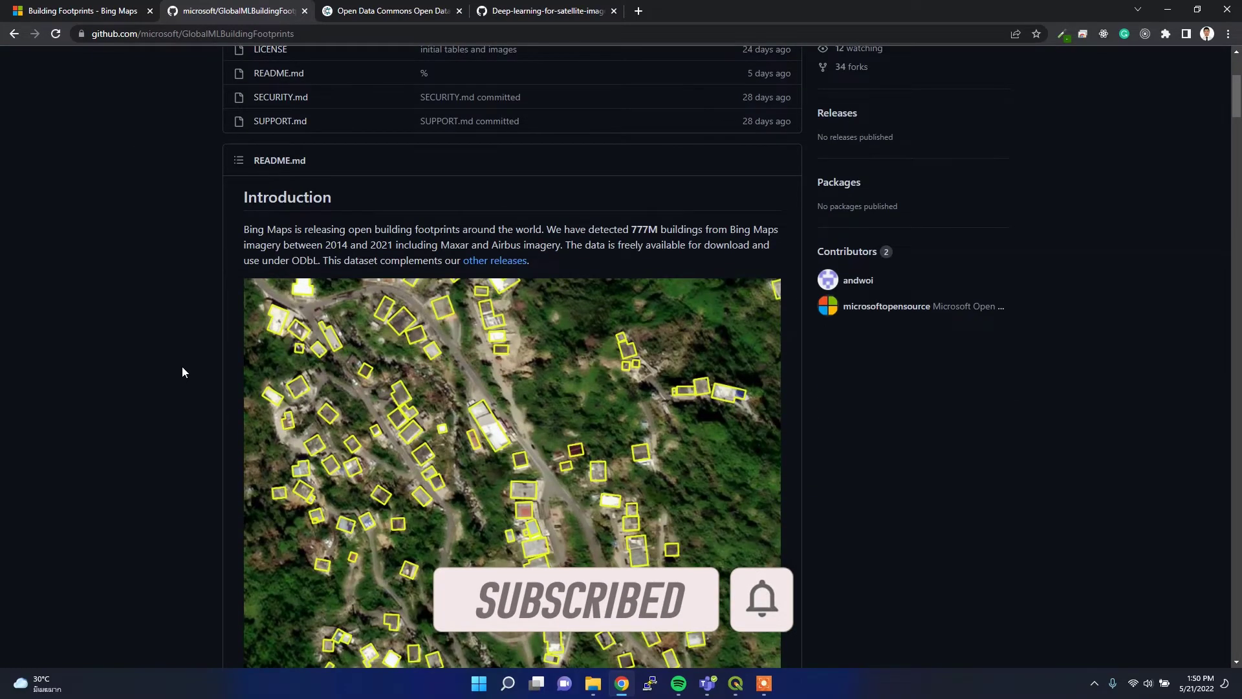
pyautogui.scroll(-1, 183, 372)
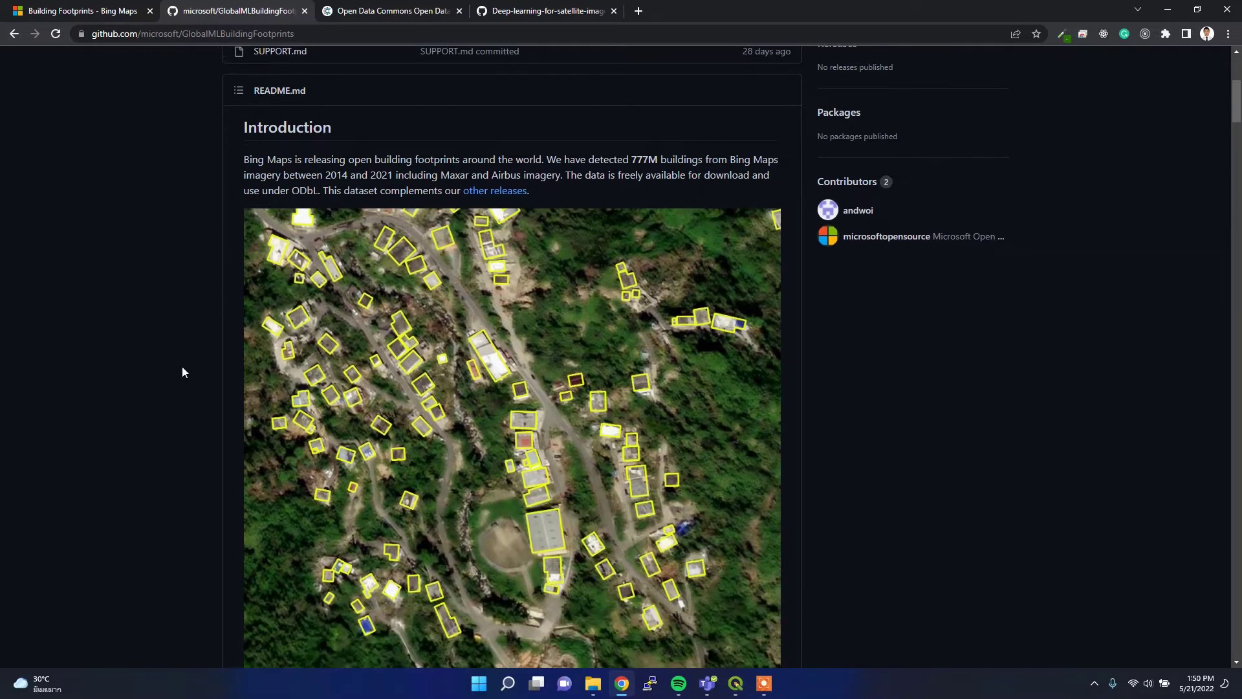
pyautogui.moveTo(246, 152); pyautogui.dragTo(464, 153)
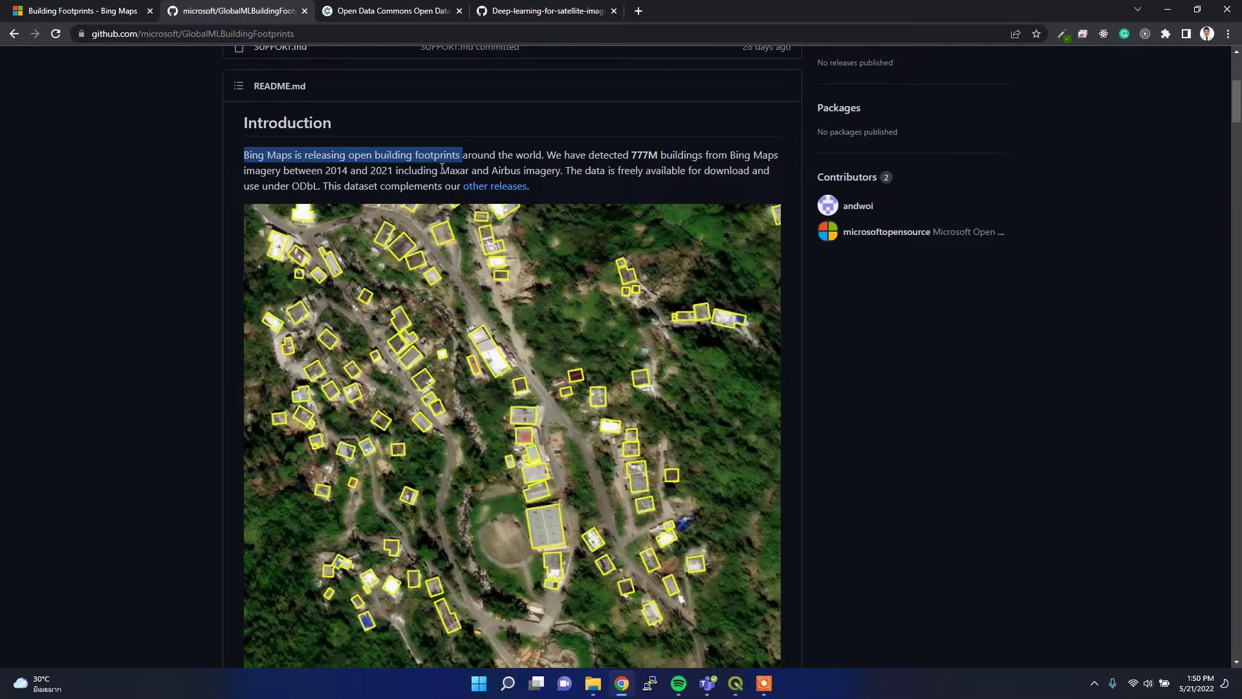
pyautogui.moveTo(442, 170); pyautogui.dragTo(552, 171)
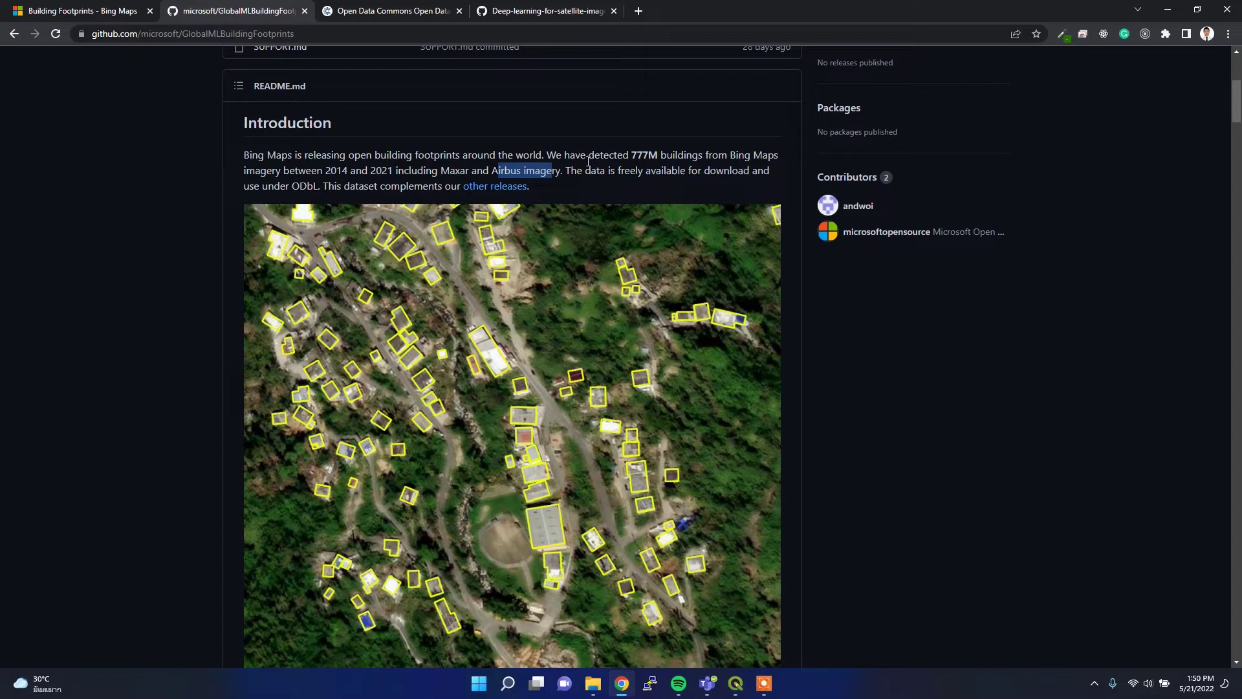
pyautogui.moveTo(634, 152); pyautogui.dragTo(645, 151)
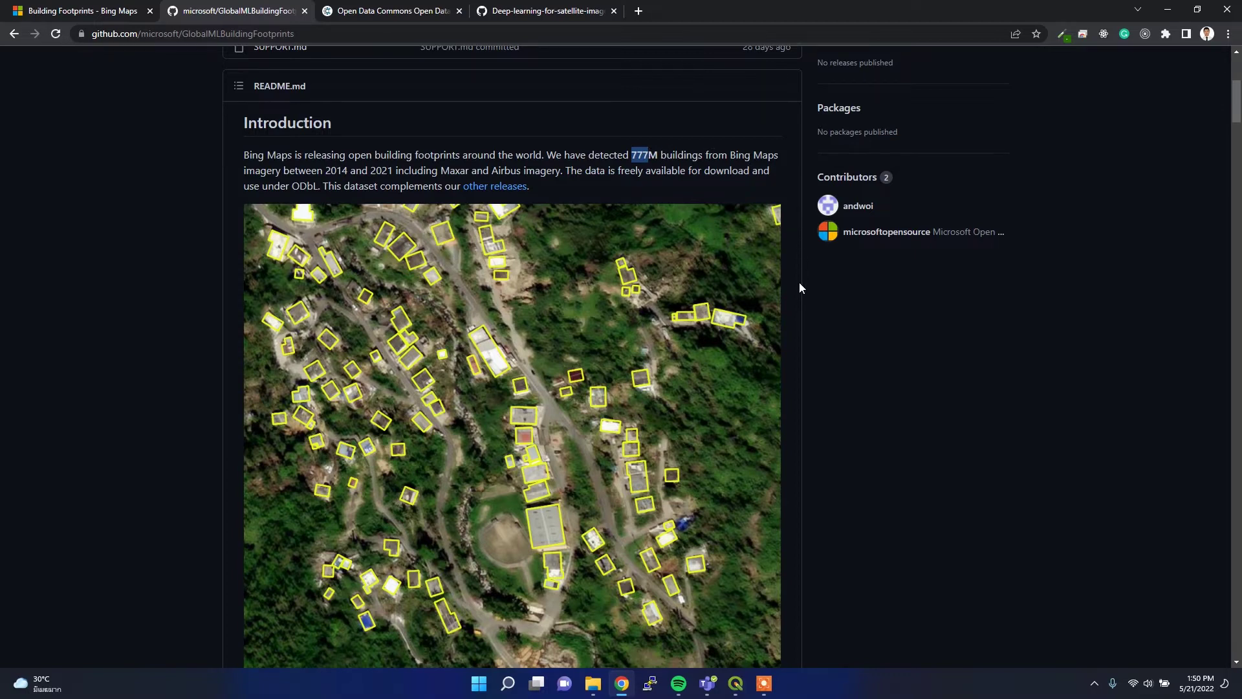
pyautogui.scroll(-10, 800, 288)
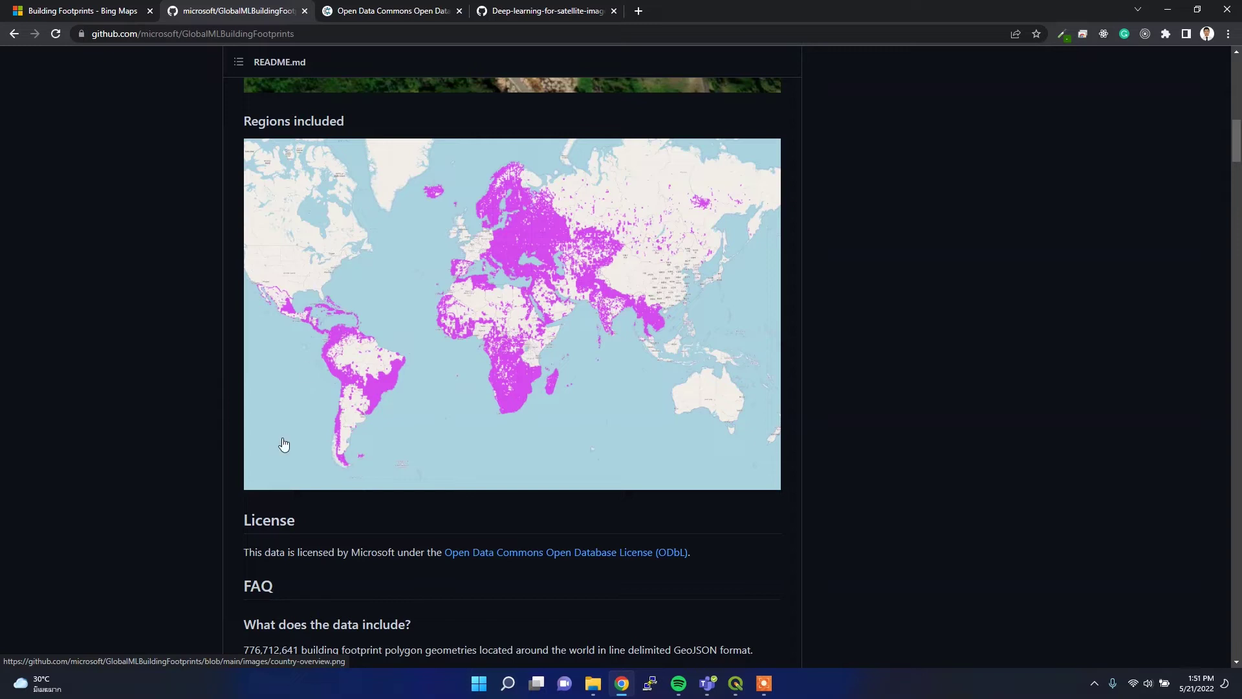
# Scroll down through the FAQ's country download table
pyautogui.scroll(-6, 283, 444)
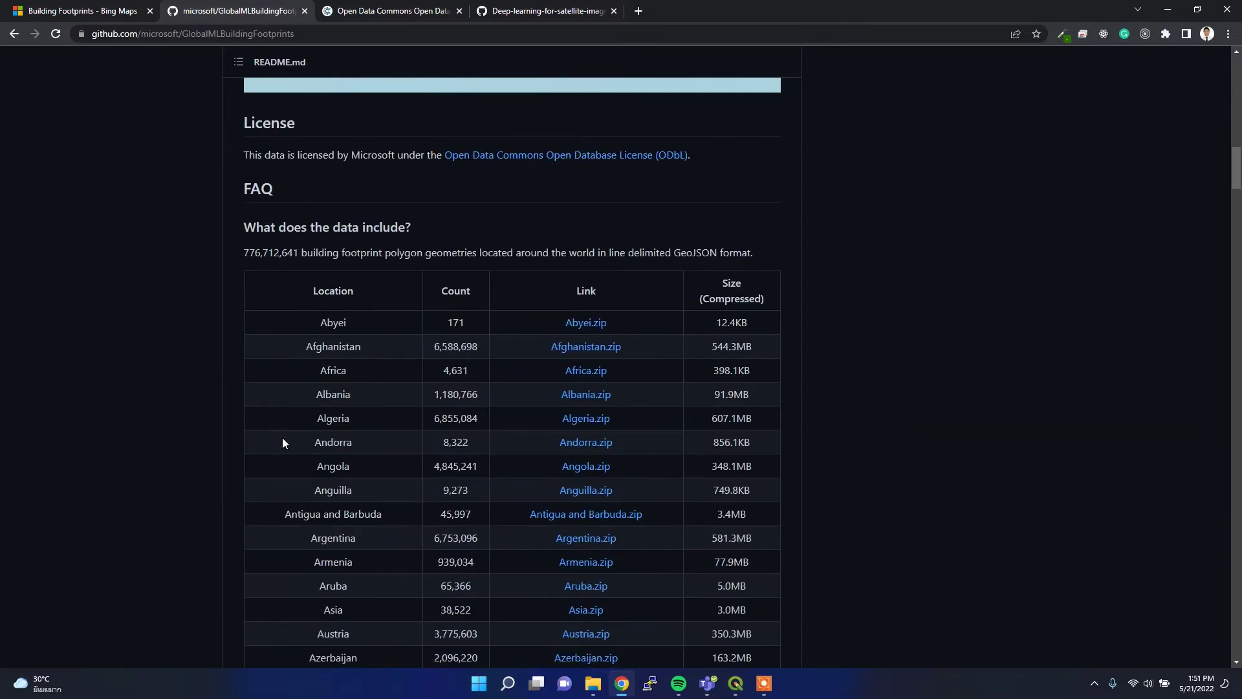
pyautogui.scroll(-1, 282, 443)
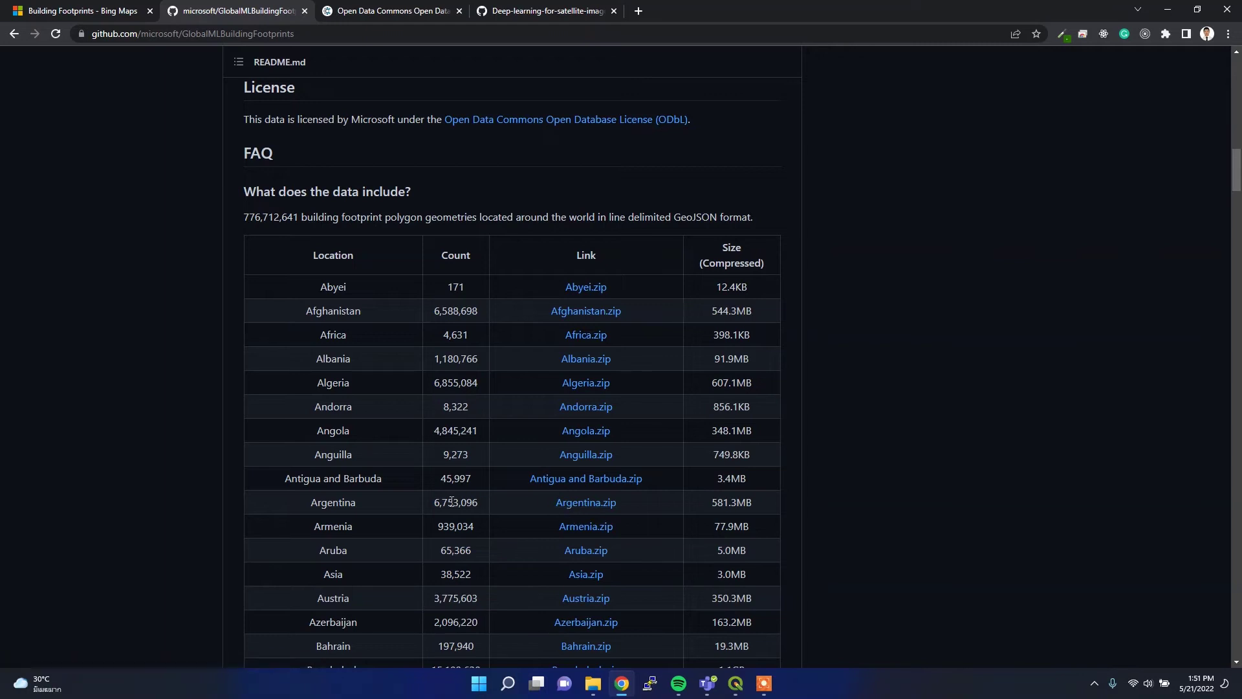
pyautogui.scroll(-2, 451, 502)
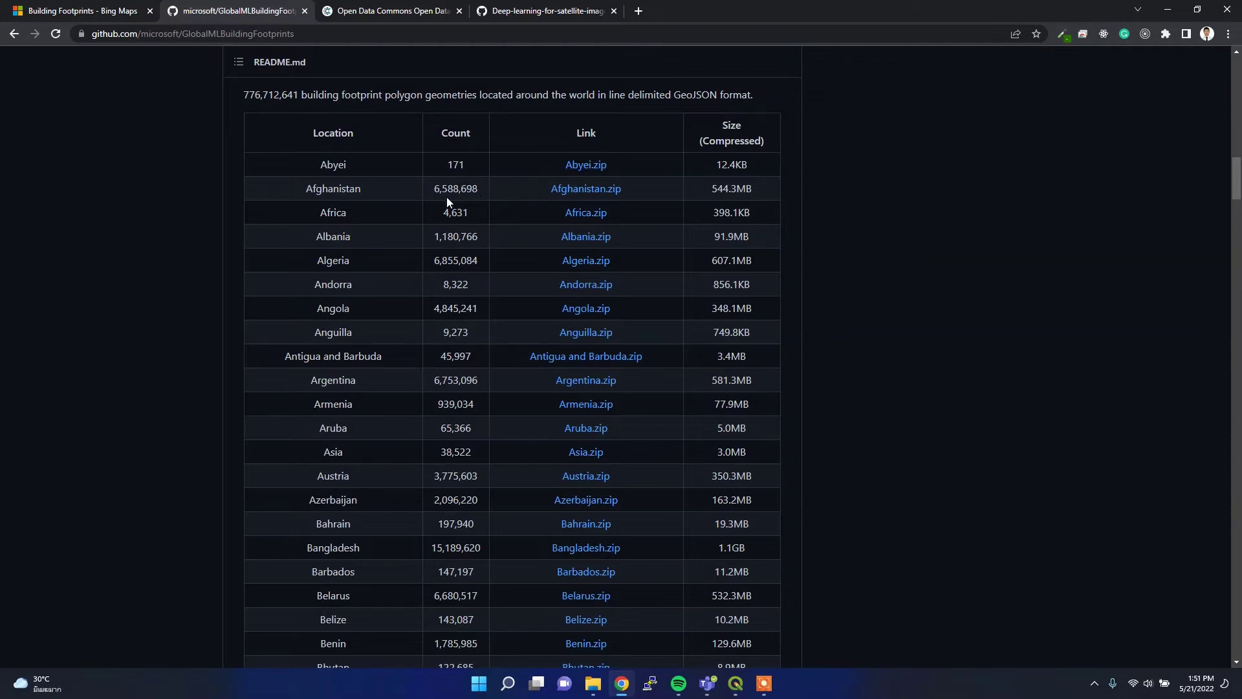
pyautogui.moveTo(481, 187); pyautogui.dragTo(488, 184)
pyautogui.scroll(-5, 444, 350)
pyautogui.scroll(-5, 439, 350)
pyautogui.scroll(-9, 439, 350)
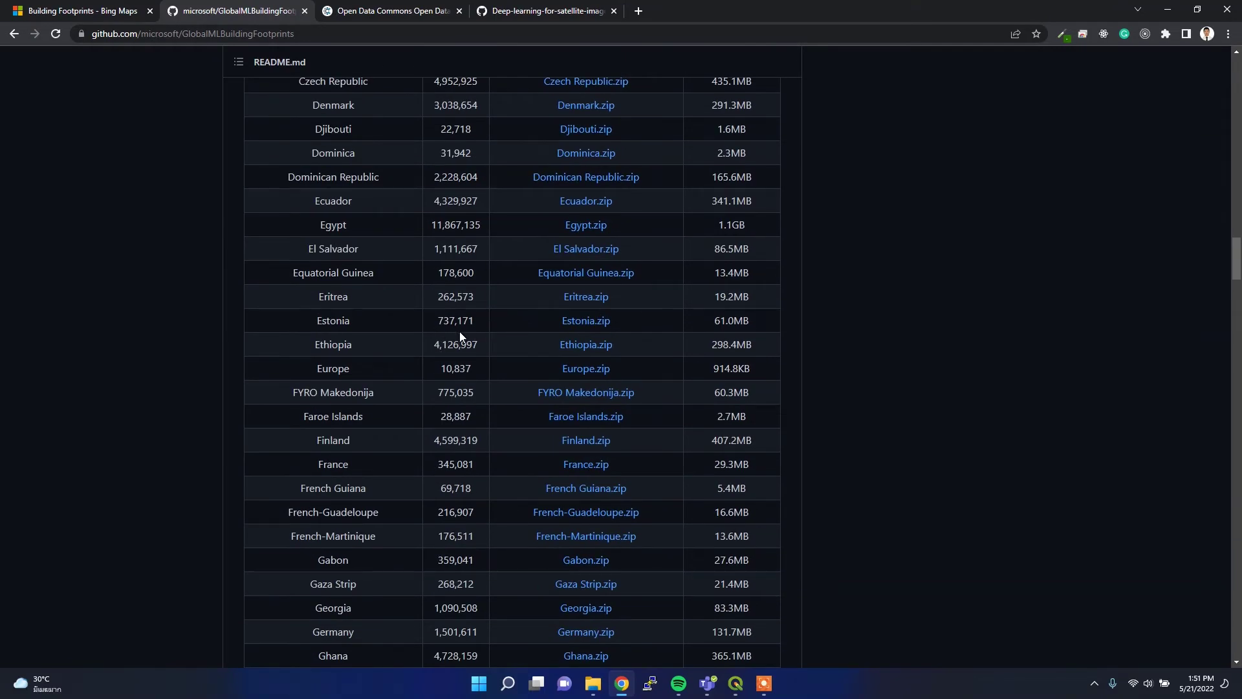
pyautogui.scroll(-20, 408, 432)
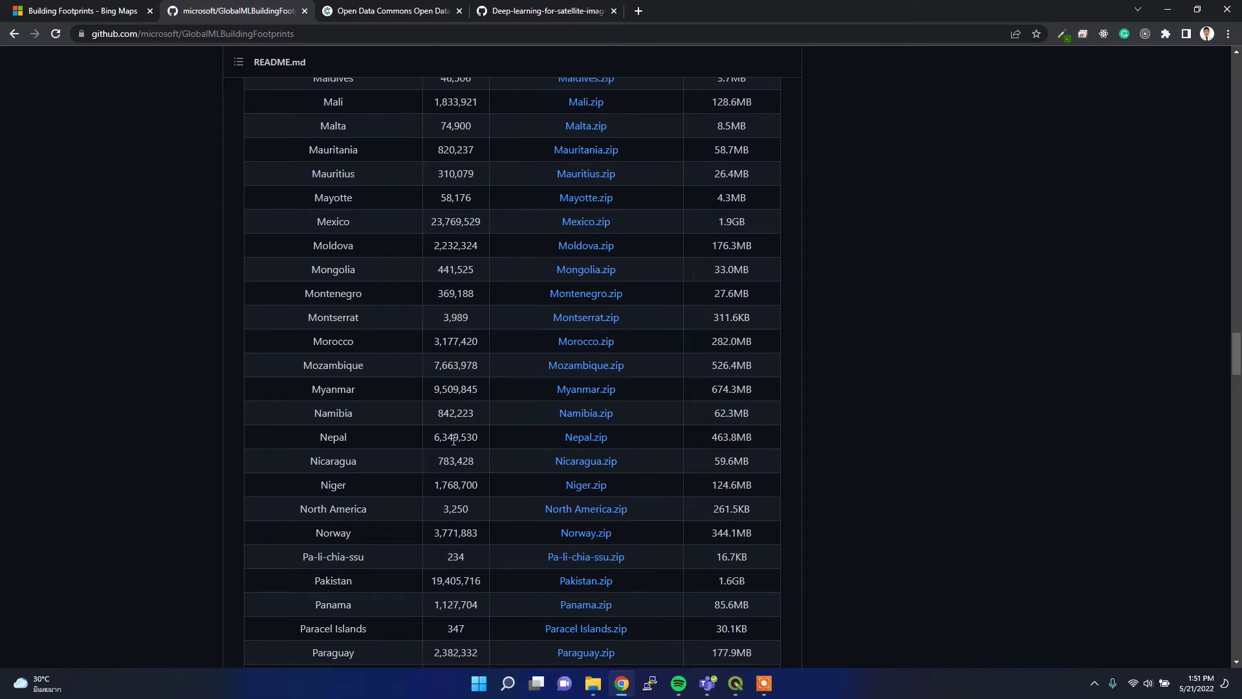
# Highlight Nepal's count and St Martin's 9,748 footprints, then open the Downloads folder
pyautogui.moveTo(435, 437); pyautogui.dragTo(473, 434)
pyautogui.scroll(-9, 447, 499)
pyautogui.scroll(6, 447, 499)
pyautogui.scroll(-14, 304, 402)
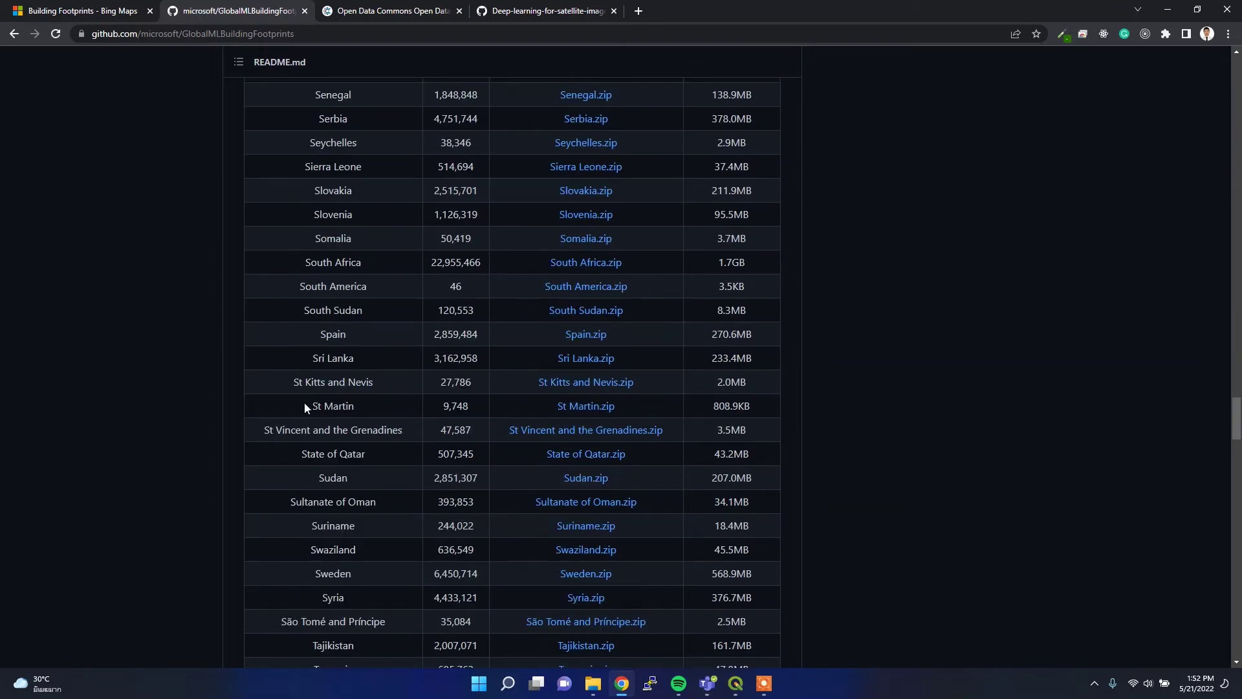
pyautogui.moveTo(443, 406); pyautogui.dragTo(463, 405)
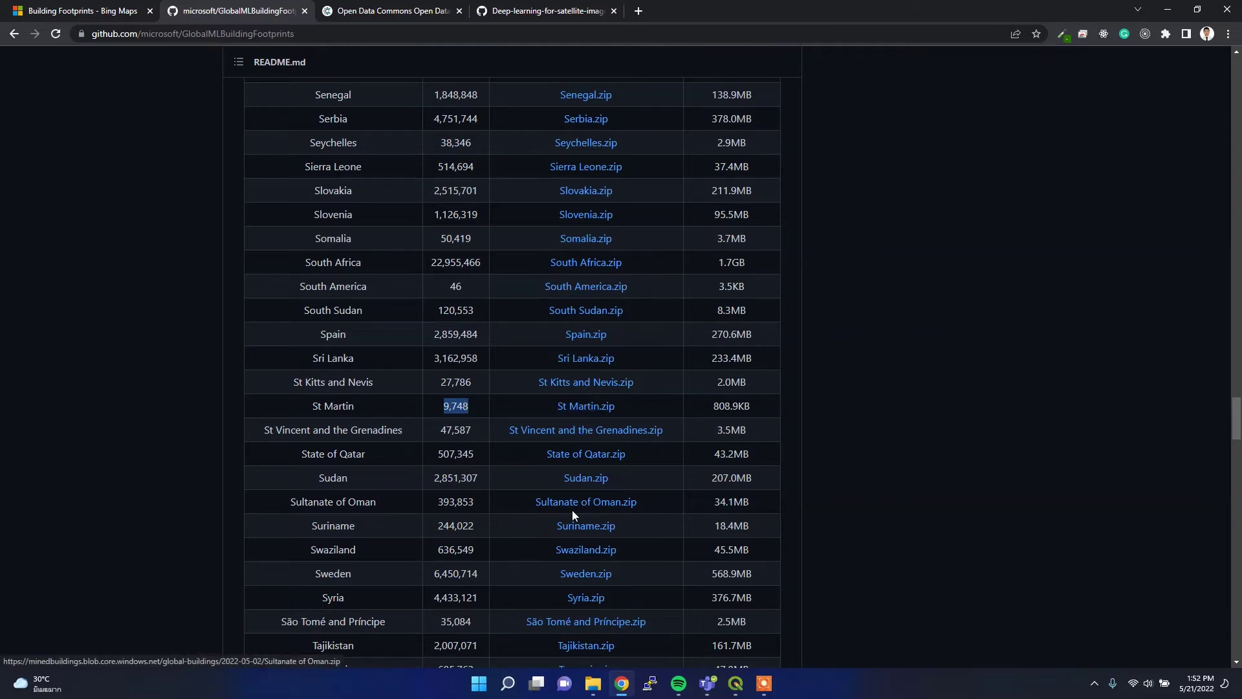
pyautogui.click(593, 684)
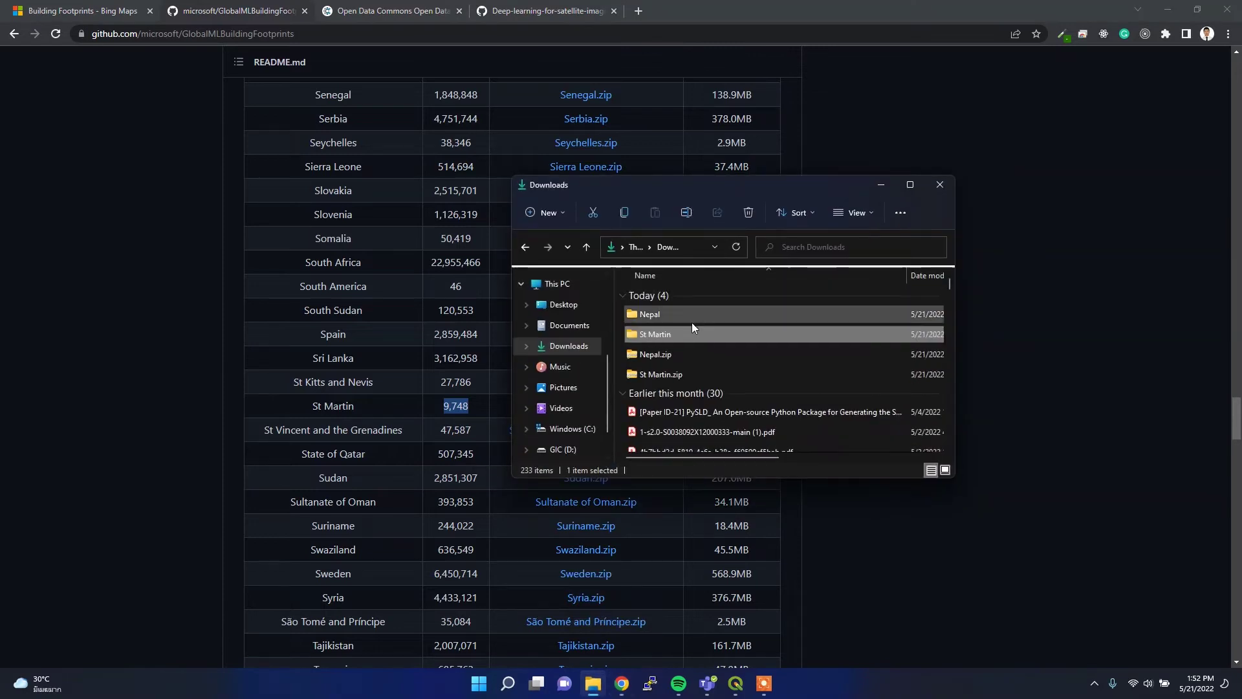
# Open the extracted St Martin folder containing St Martin.geojsonl, then return to QGIS
pyautogui.doubleClick(655, 334)
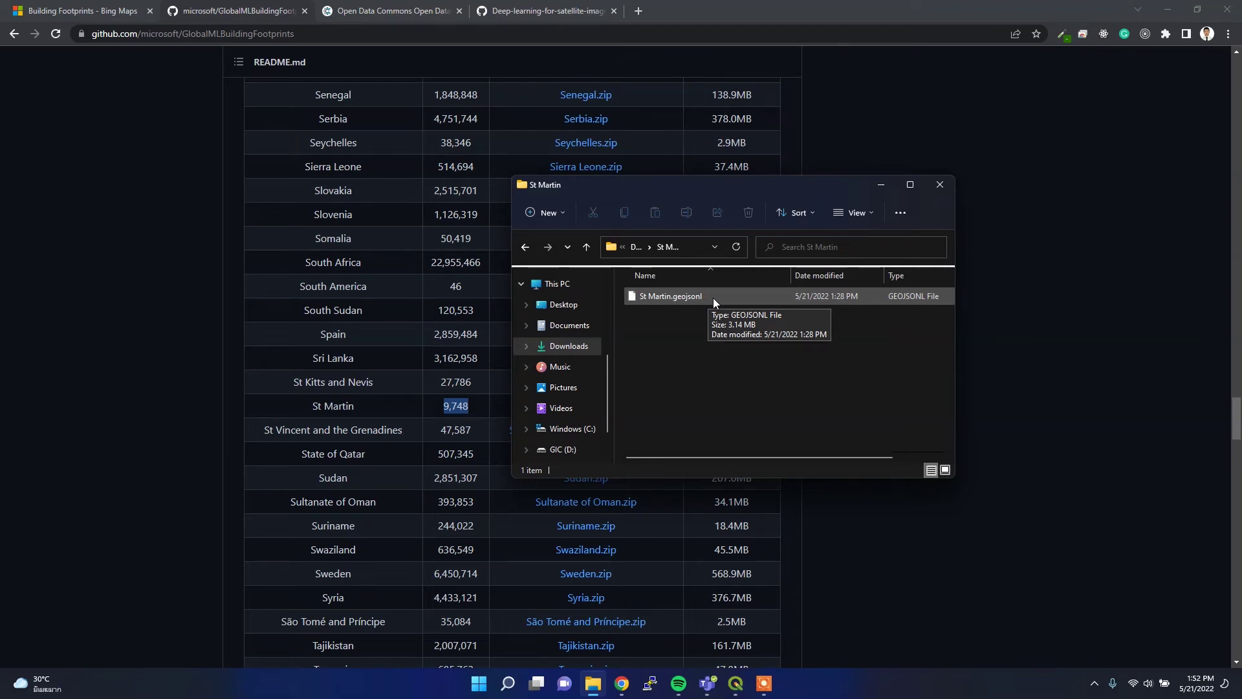
pyautogui.click(736, 683)
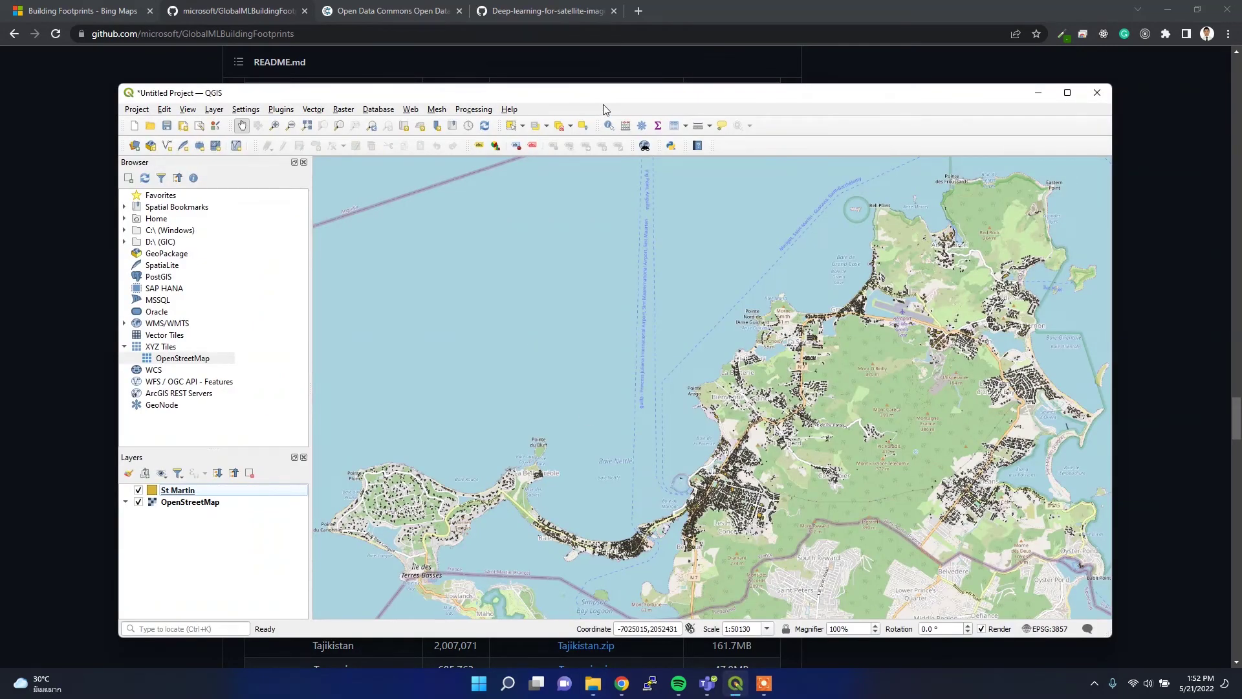
# Maximize QGIS, check the St Martin attribute table's 9748 features, and pick Zoom In
pyautogui.moveTo(625, 97); pyautogui.dragTo(650, 1)
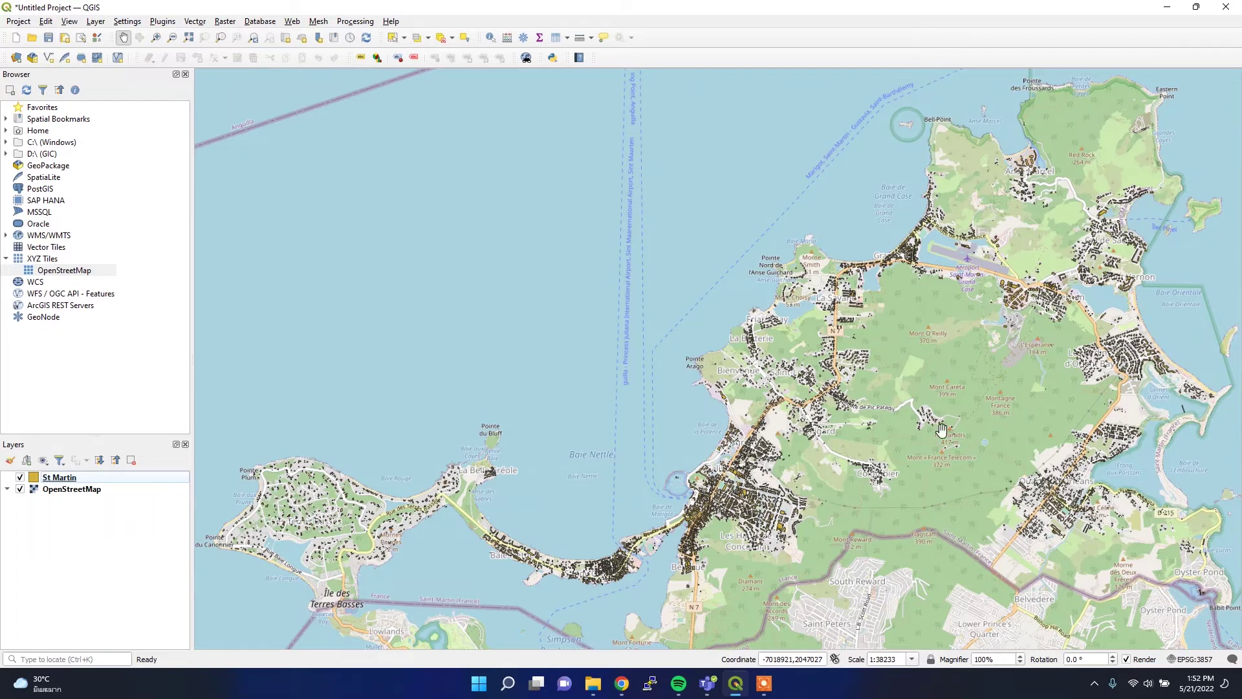
pyautogui.rightClick(64, 479)
pyautogui.click(139, 348)
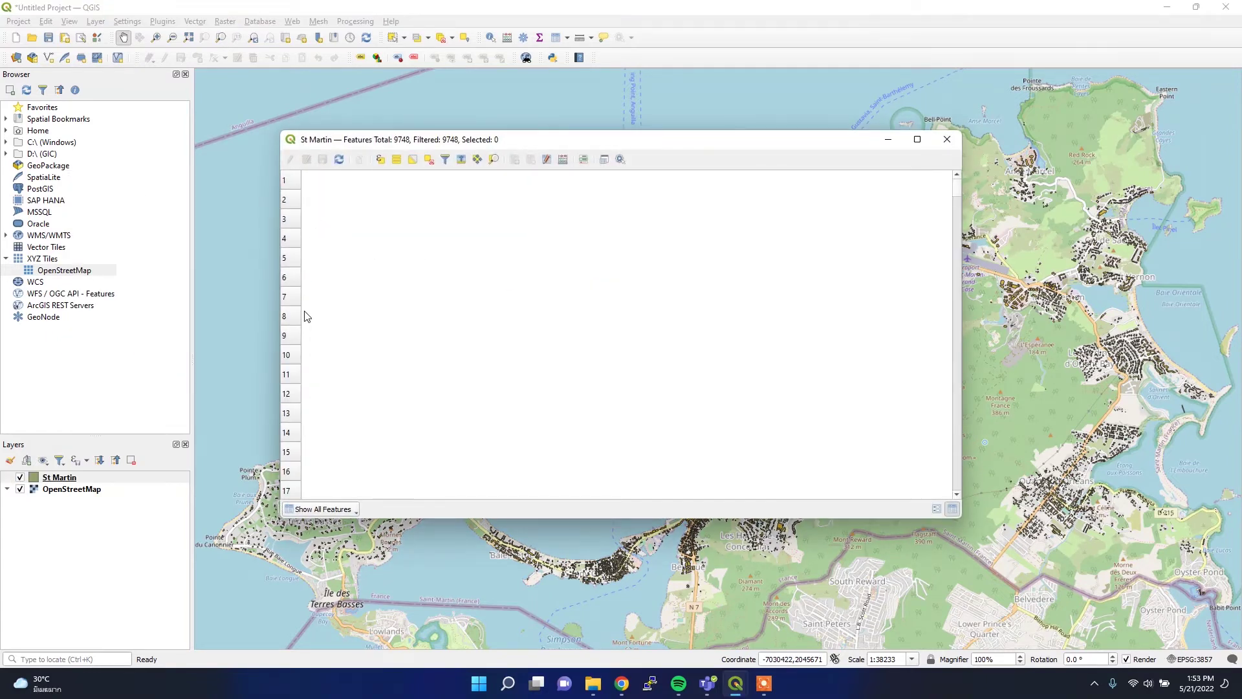
pyautogui.click(946, 141)
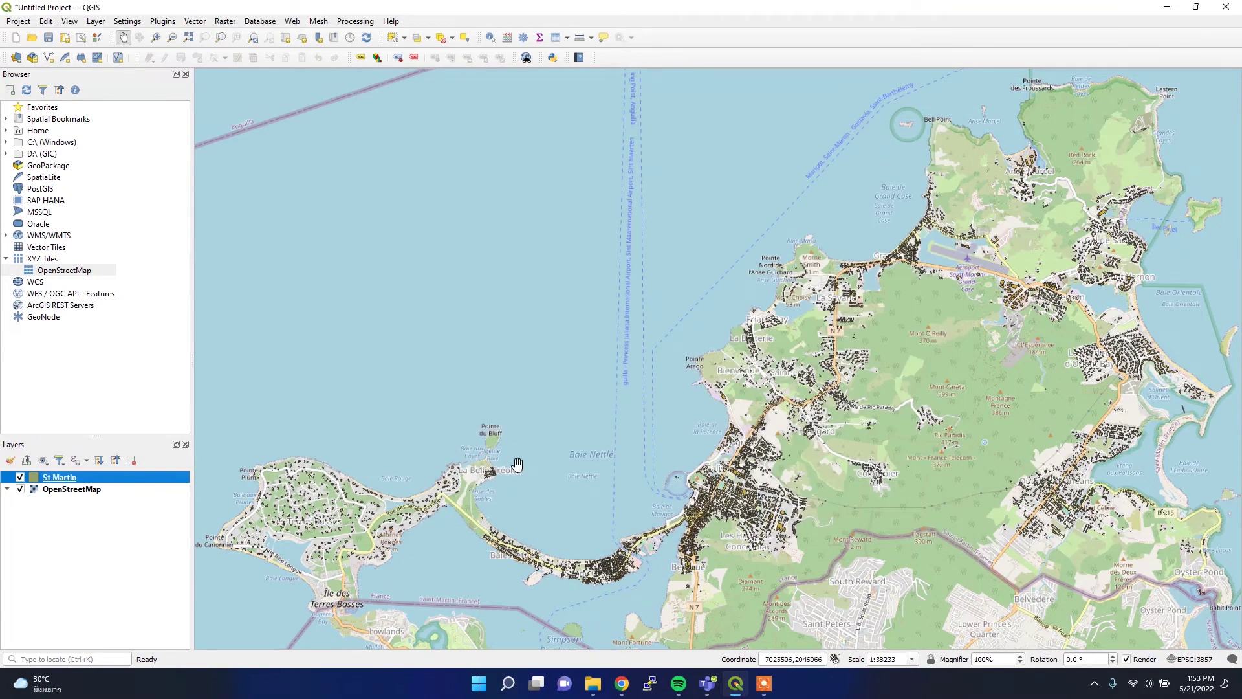
pyautogui.click(155, 37)
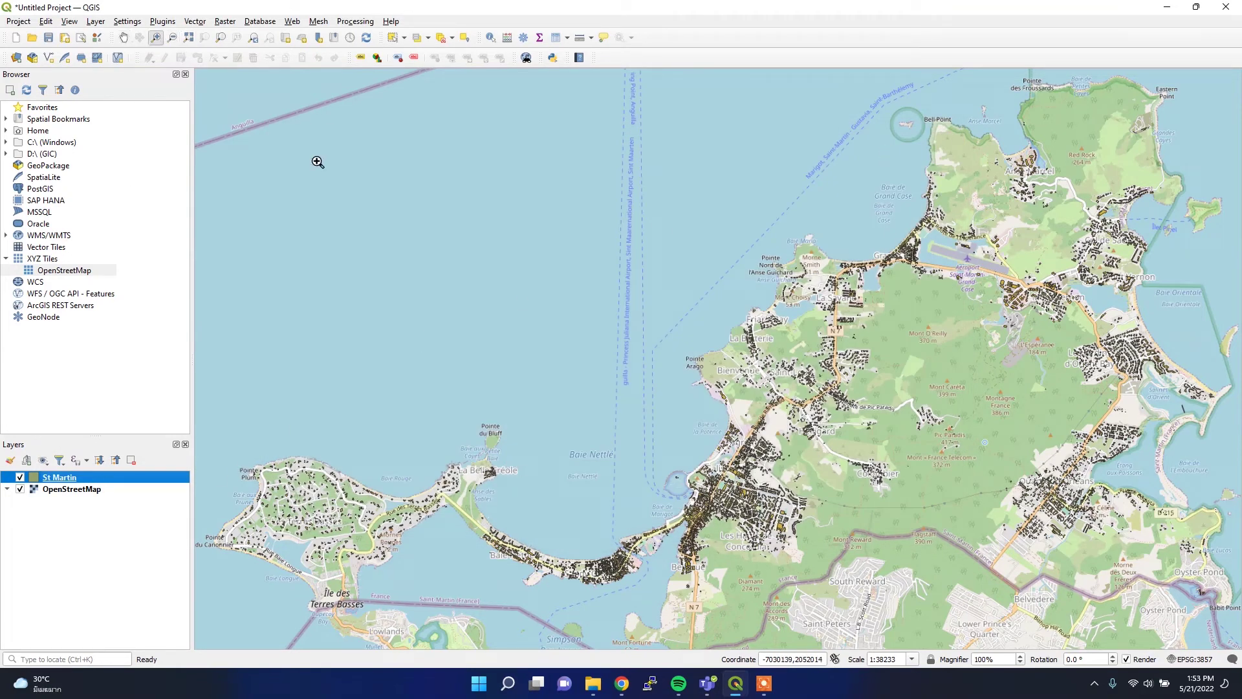
pyautogui.click(1018, 472)
# Zoom into the east of the island and toggle the St Martin footprints off and on
pyautogui.moveTo(1018, 472); pyautogui.dragTo(1100, 534)
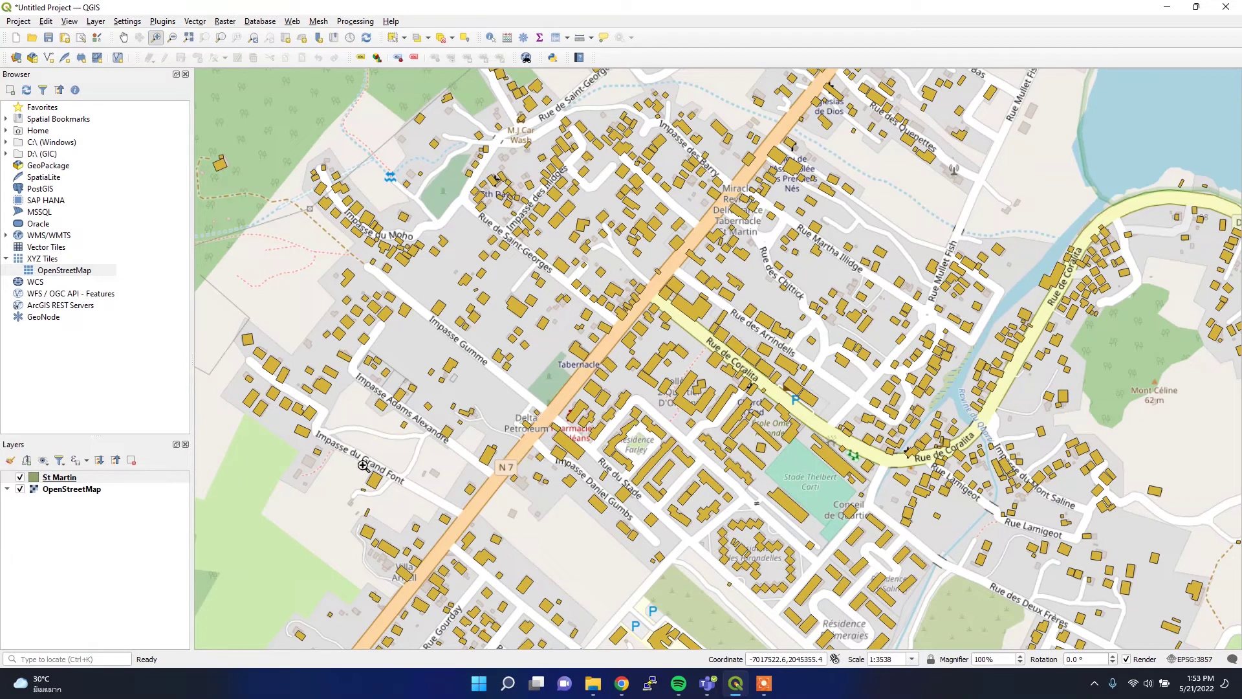
pyautogui.click(20, 478)
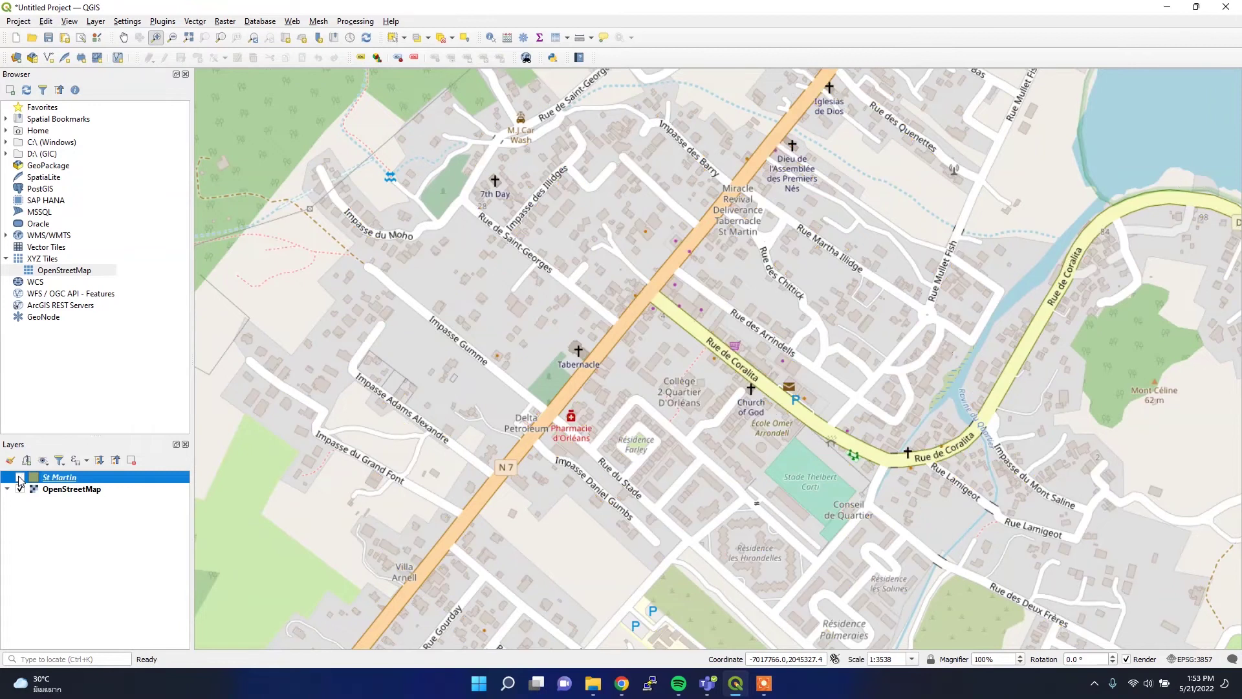
pyautogui.click(20, 479)
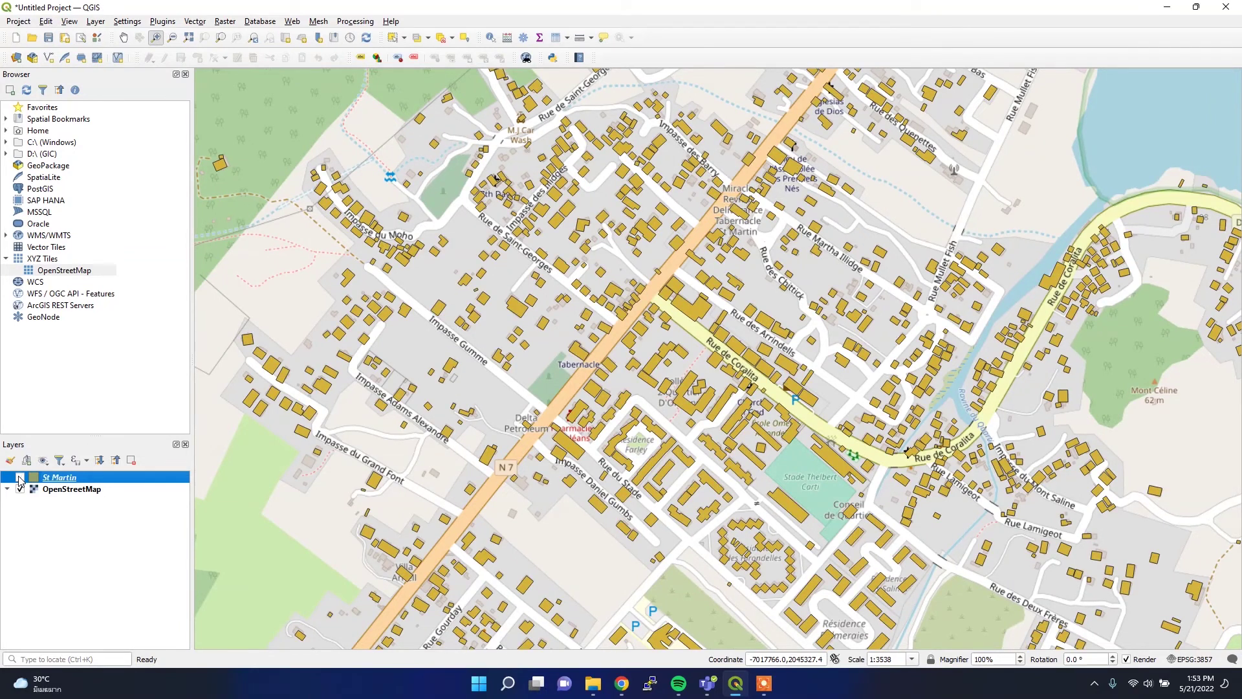
pyautogui.click(20, 478)
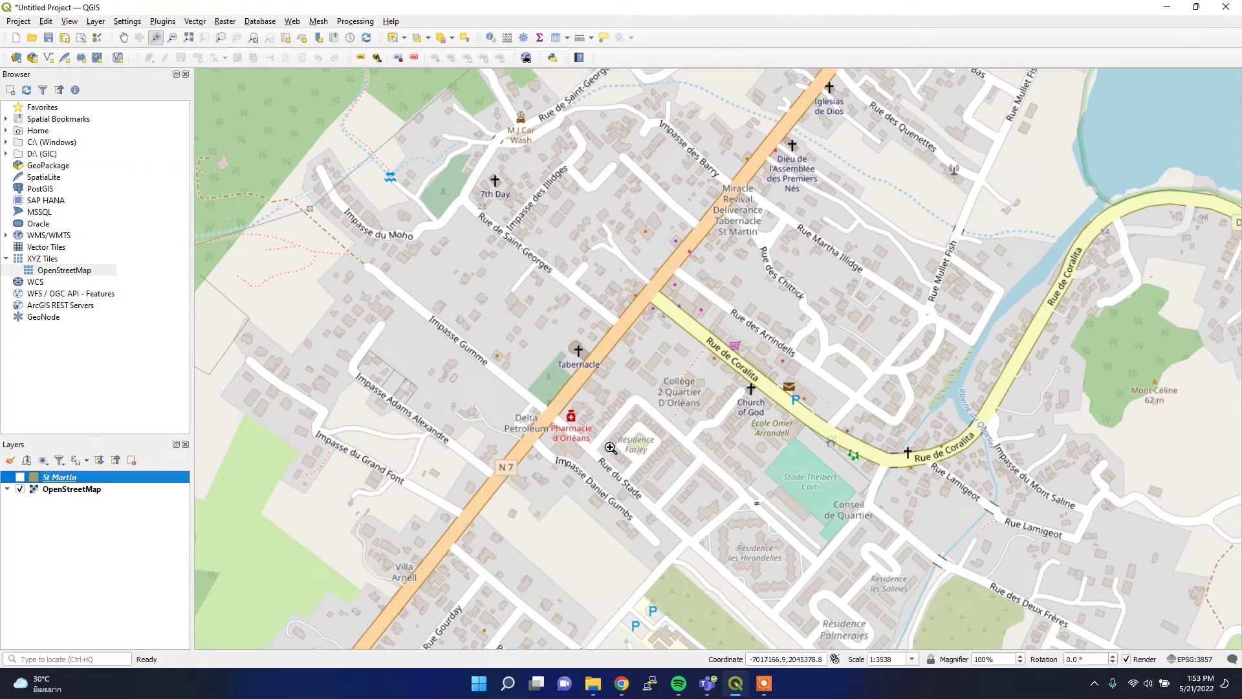
pyautogui.click(20, 478)
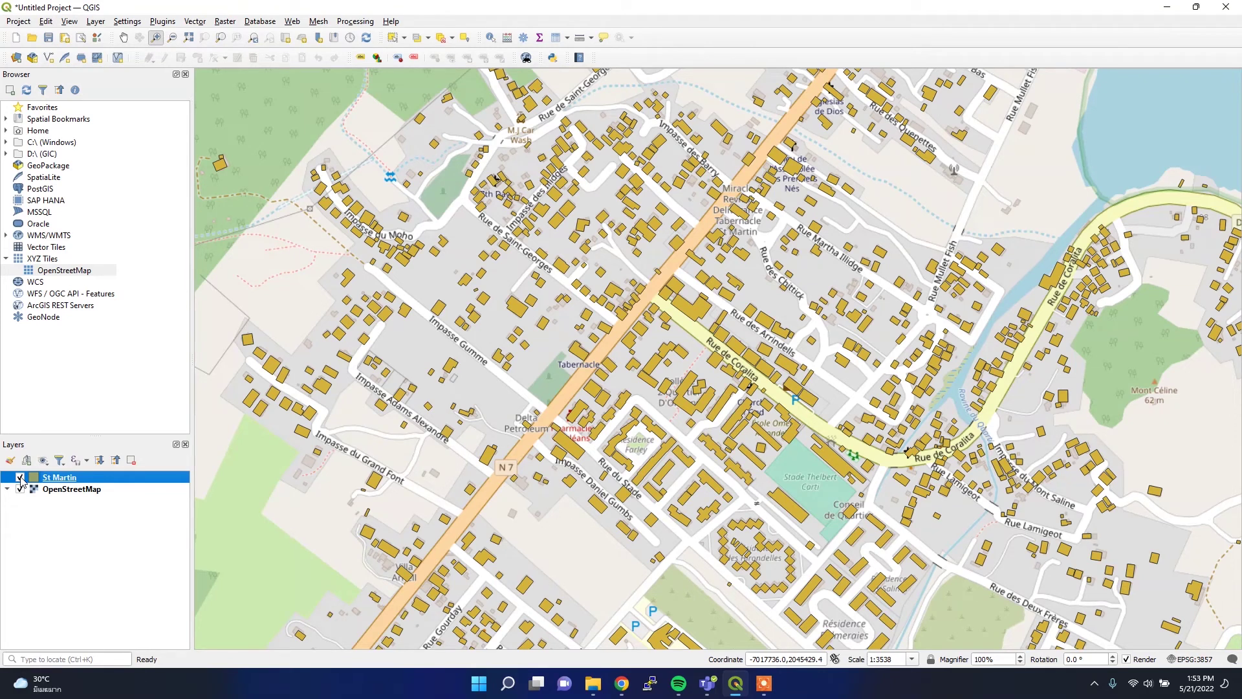
# Keep comparing footprints against the basemap, leave them visible, and open the window switcher
pyautogui.click(20, 478)
pyautogui.click(20, 478)
pyautogui.click(20, 478)
pyautogui.click(20, 478)
pyautogui.click(20, 478)
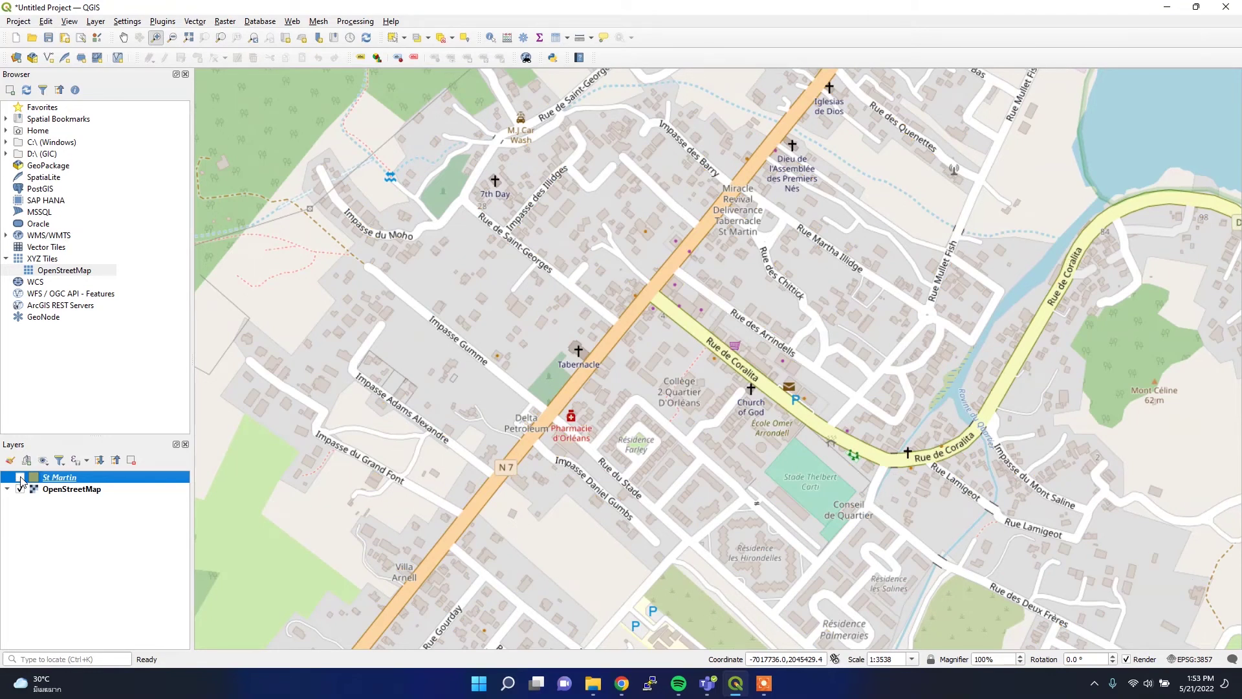
pyautogui.click(20, 478)
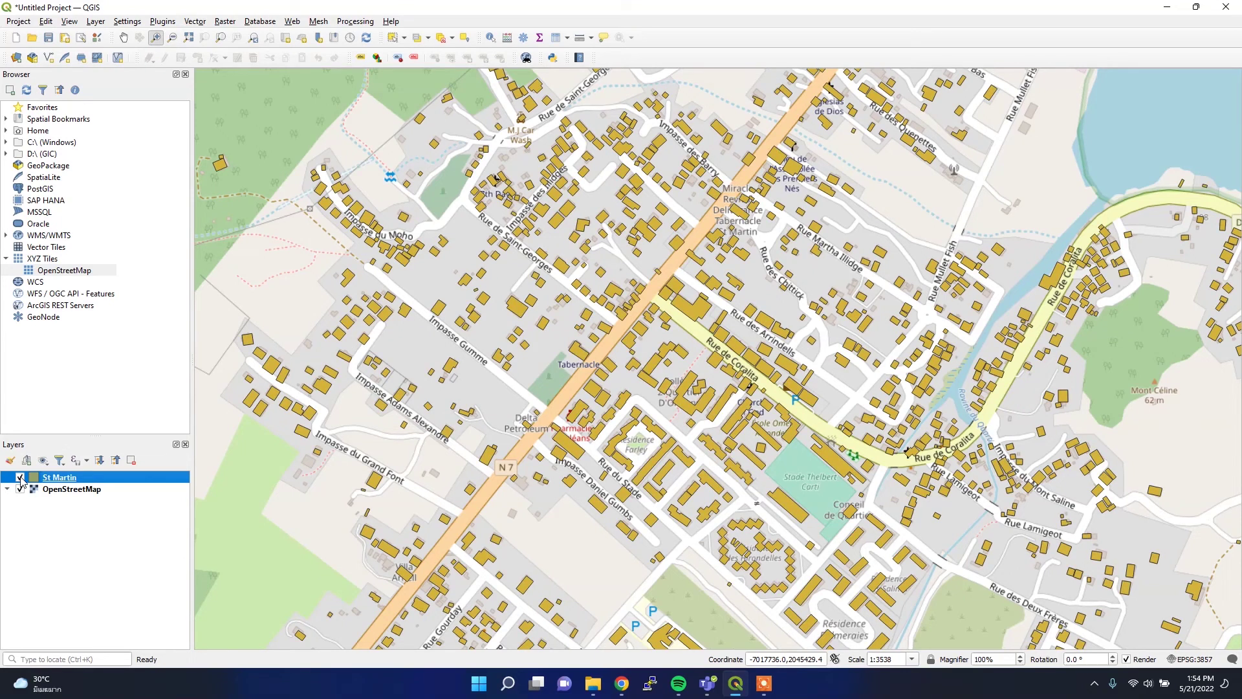
pyautogui.hotkey('alt', 'Tab')
pyautogui.hotkey('alt', 'Tab')
pyautogui.hotkey('alt', 'Tab')
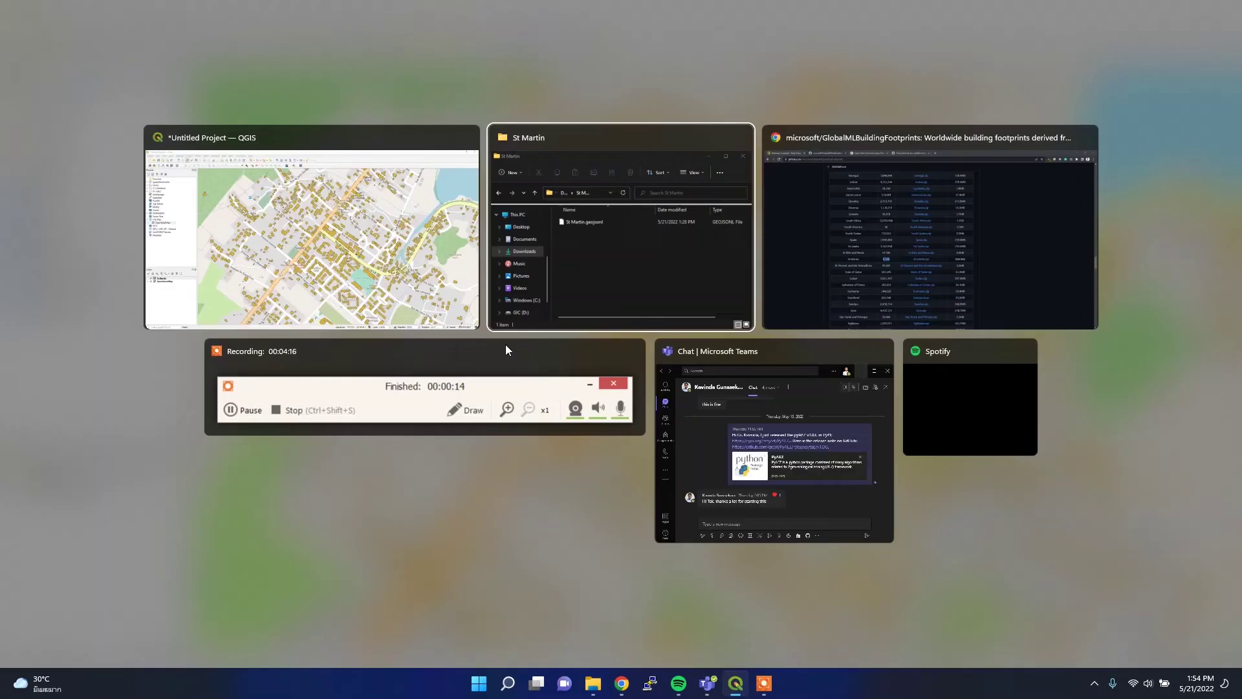
pyautogui.hotkey('alt', 'Tab')
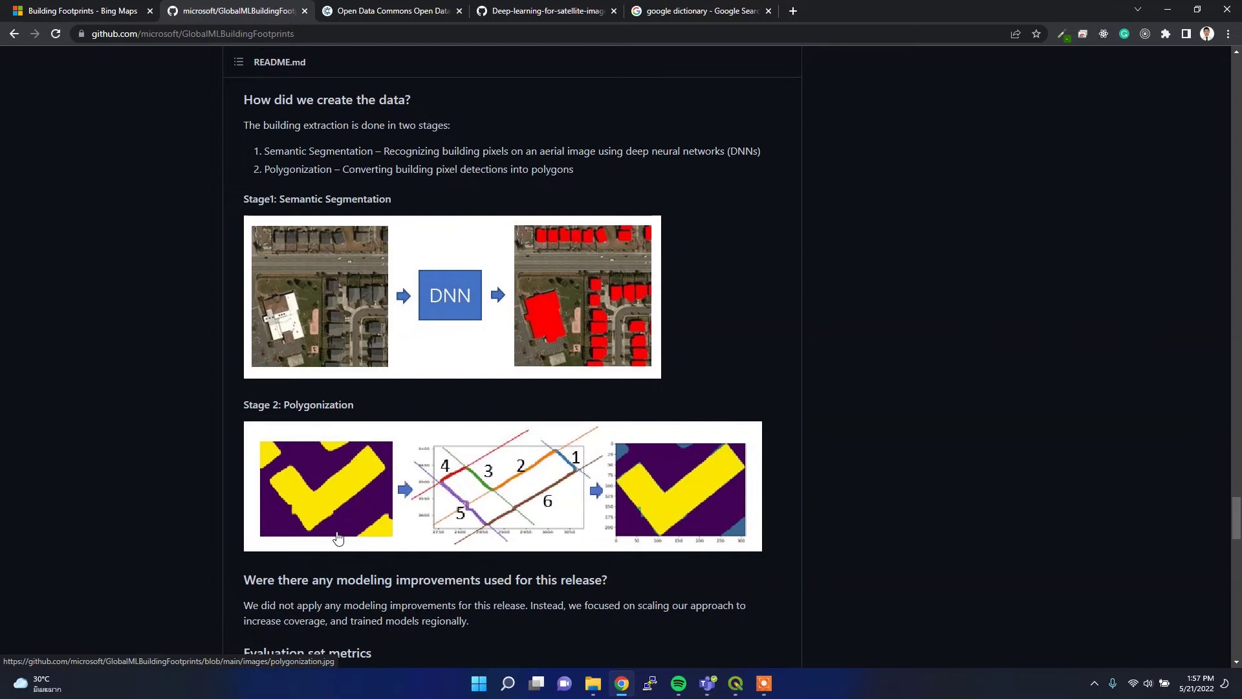
# Review the Precision/Recall table, highlighting Central Asia's precision and South Asia's recall
pyautogui.scroll(-2, 338, 536)
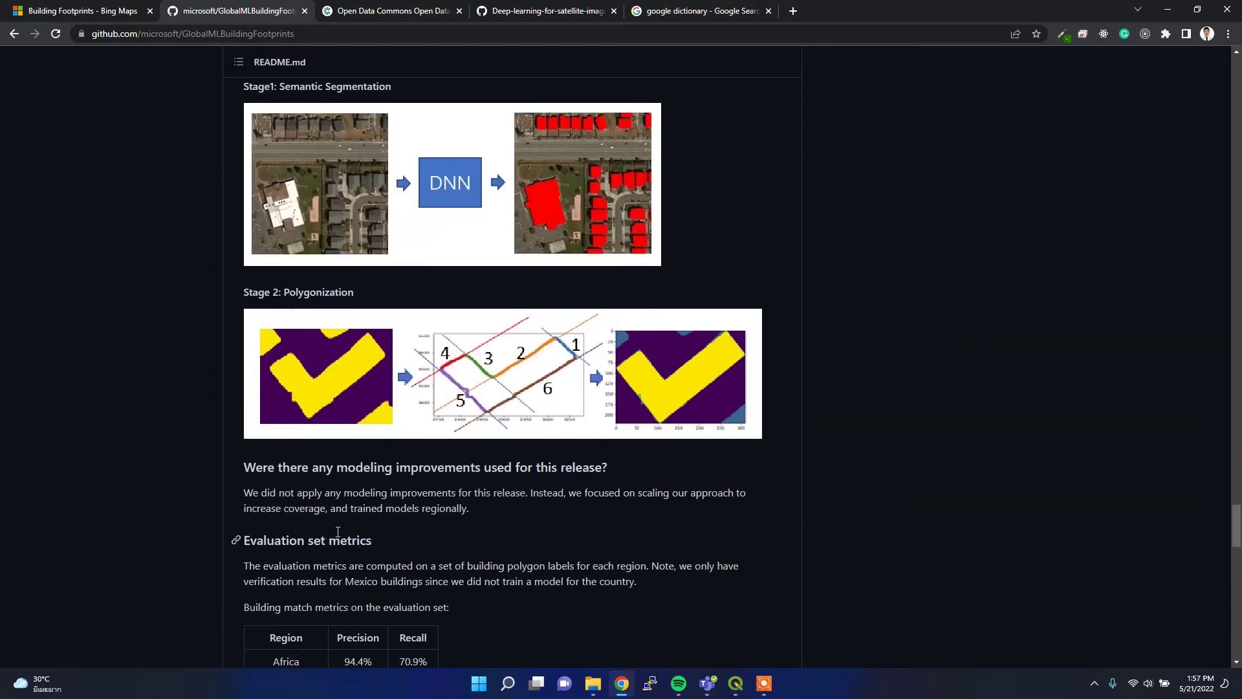
pyautogui.scroll(-4, 337, 536)
pyautogui.scroll(-1, 338, 536)
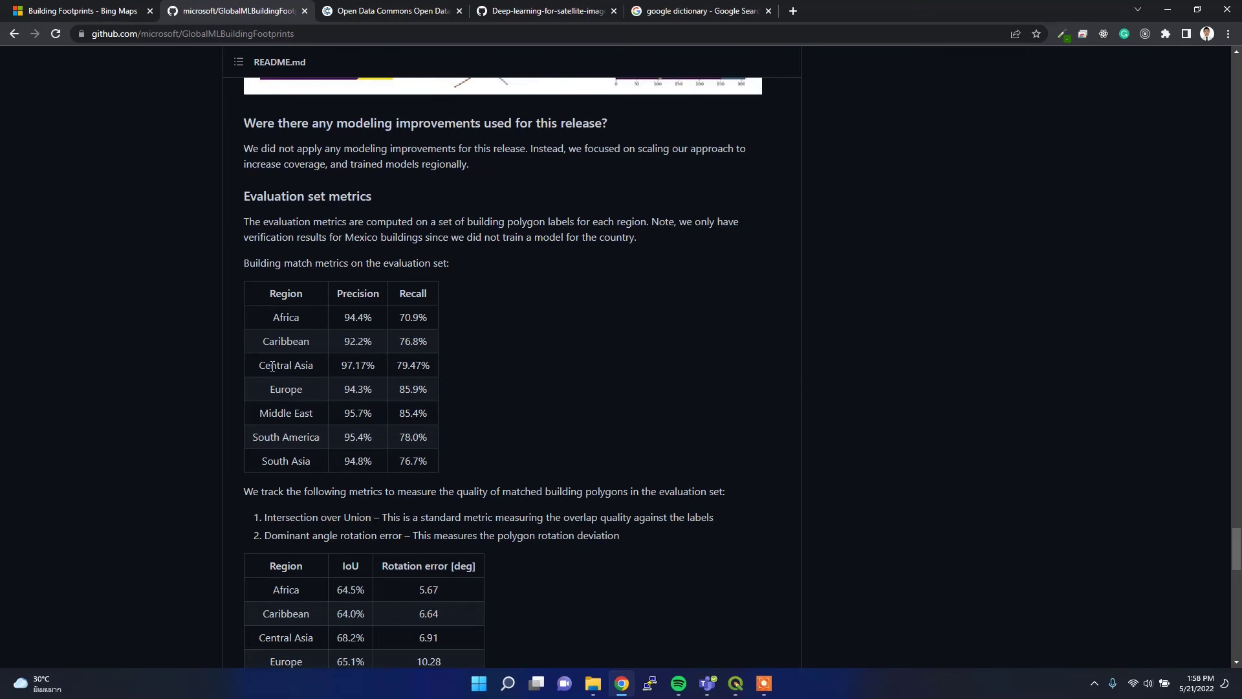
pyautogui.moveTo(271, 366); pyautogui.dragTo(312, 364)
pyautogui.click(343, 366)
pyautogui.moveTo(343, 366); pyautogui.dragTo(409, 366)
pyautogui.doubleClick(409, 461)
# Highlight Central Asia's 68.2% IoU and continue to the false positive ratio table
pyautogui.scroll(-4, 350, 350)
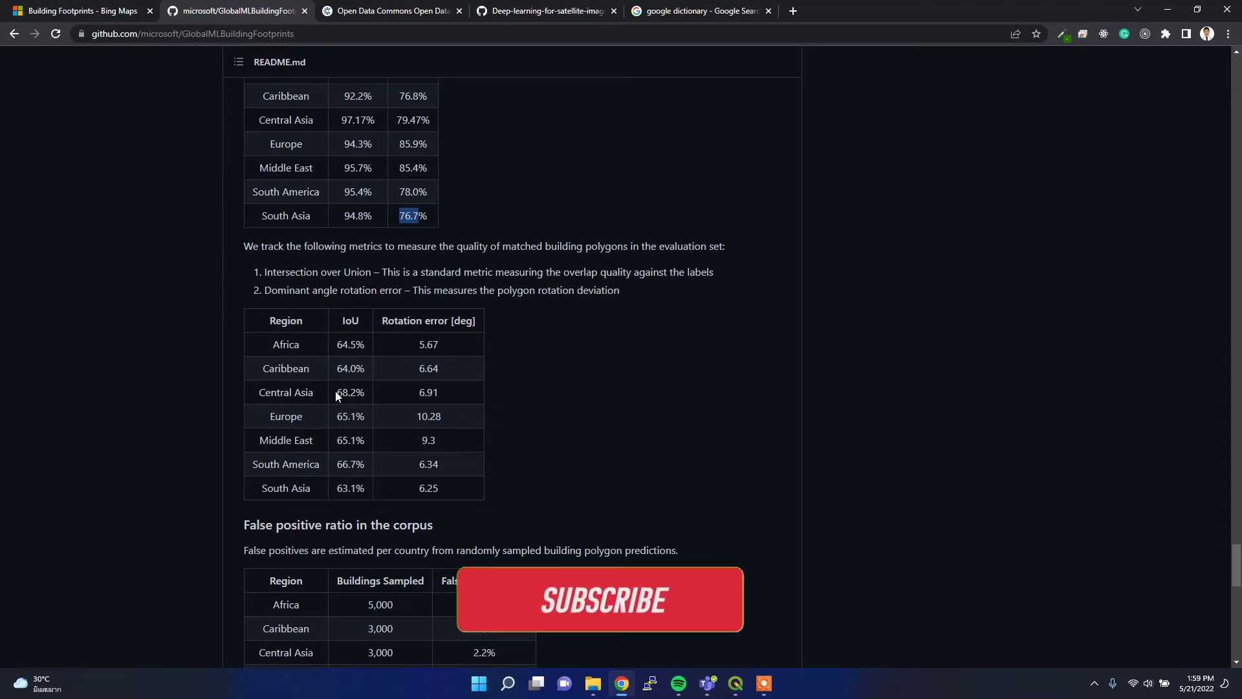
pyautogui.moveTo(335, 390); pyautogui.dragTo(363, 390)
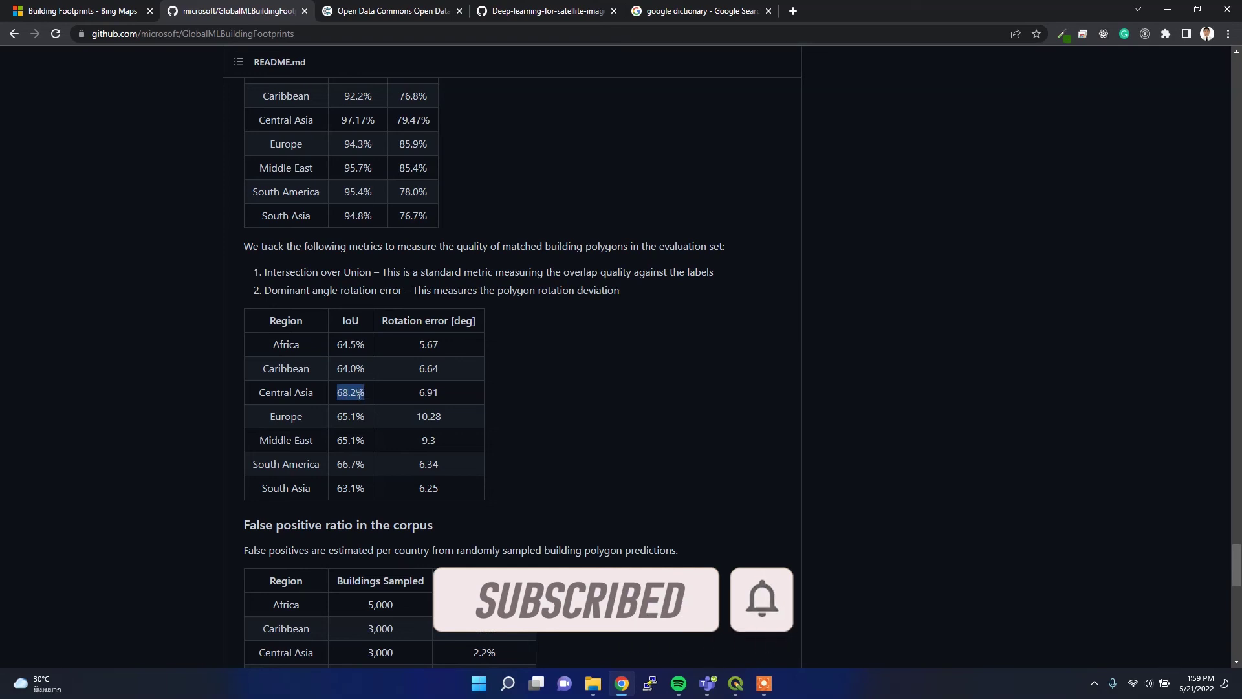
pyautogui.scroll(-6, 361, 424)
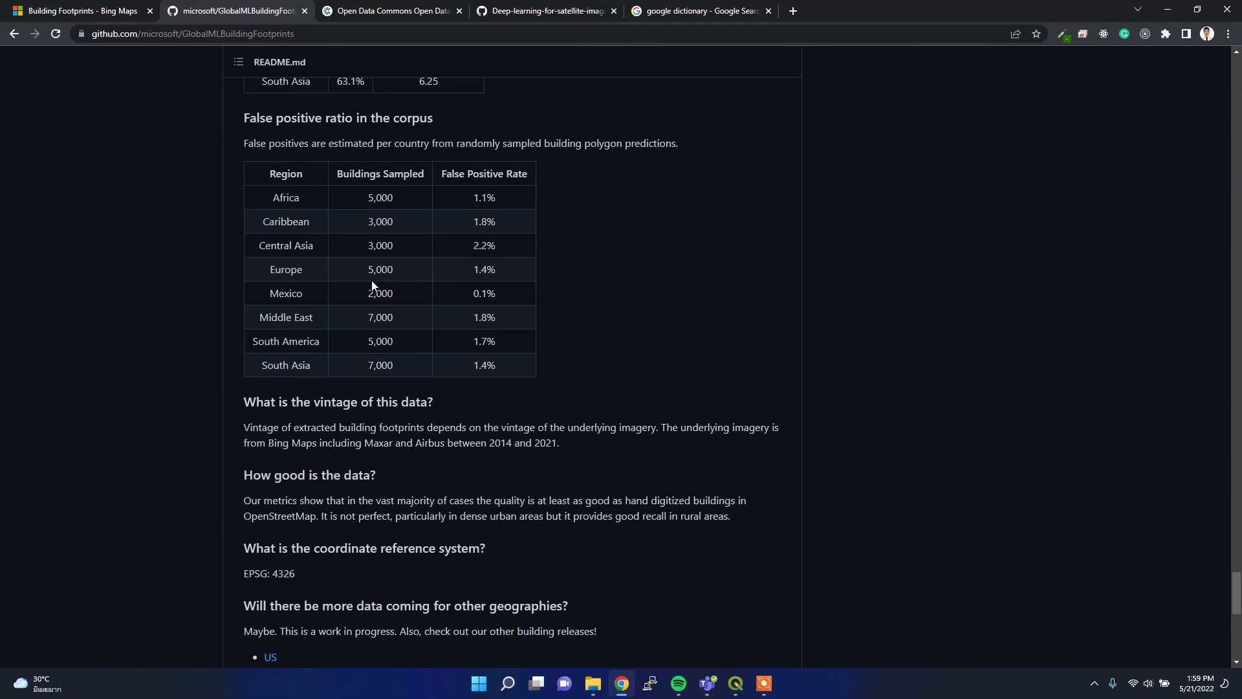
# Read to the README's Contributing and Legal Notices, then switch to the Open Data Commons tab
pyautogui.scroll(1, 372, 285)
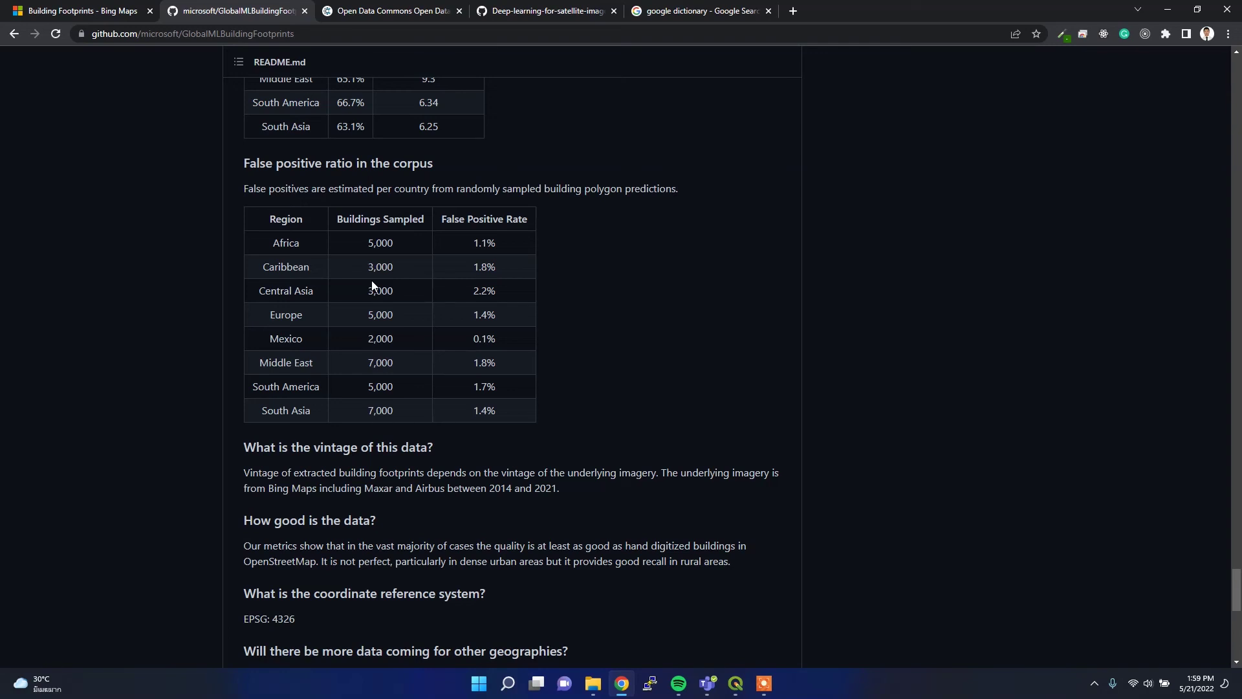
pyautogui.scroll(-2, 372, 286)
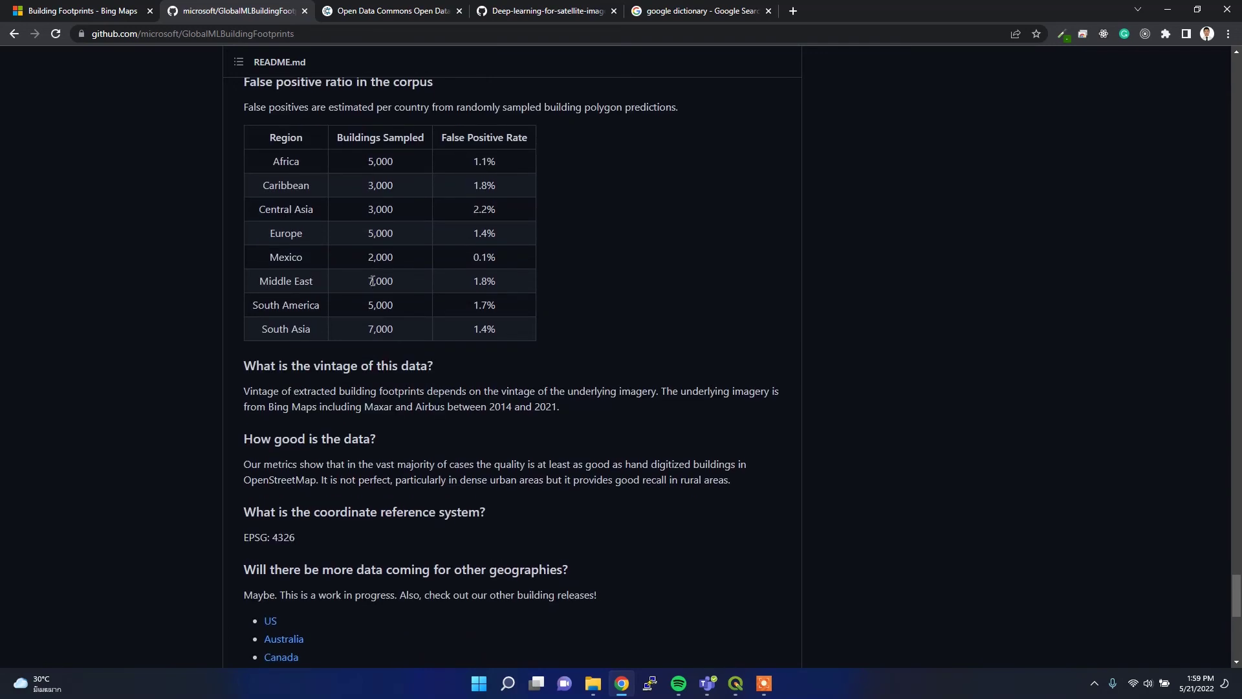
pyautogui.scroll(-2, 372, 281)
pyautogui.scroll(-3, 372, 283)
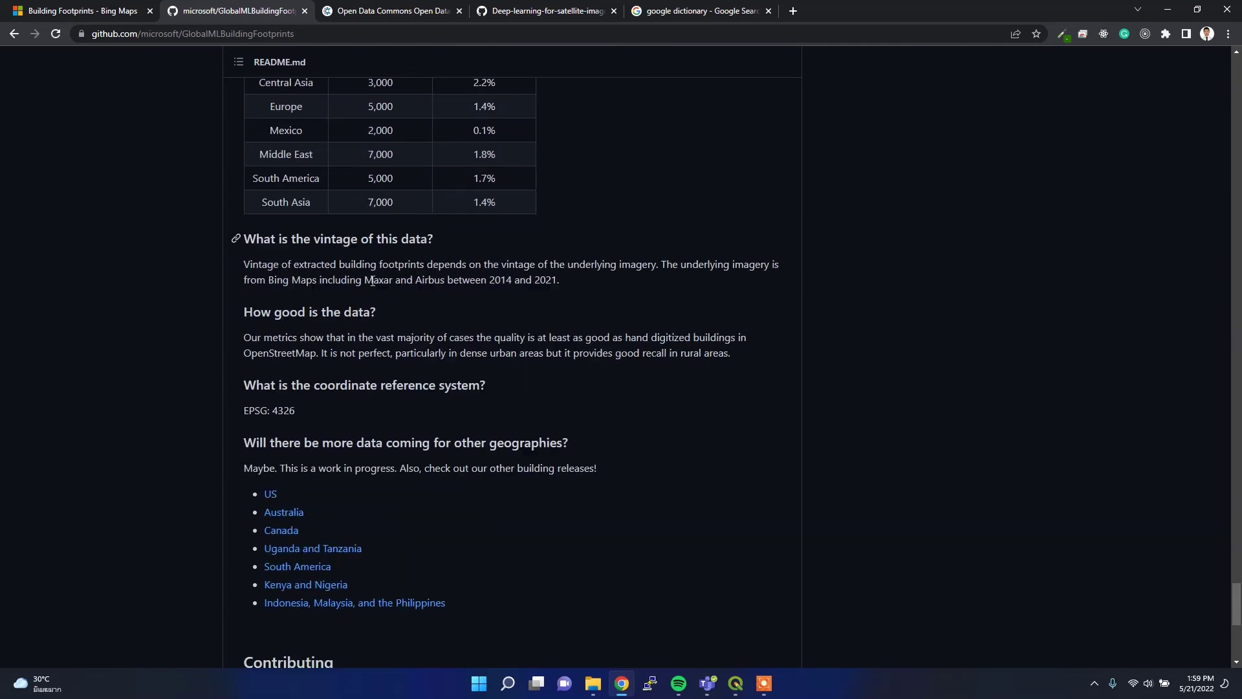
pyautogui.scroll(-4, 371, 280)
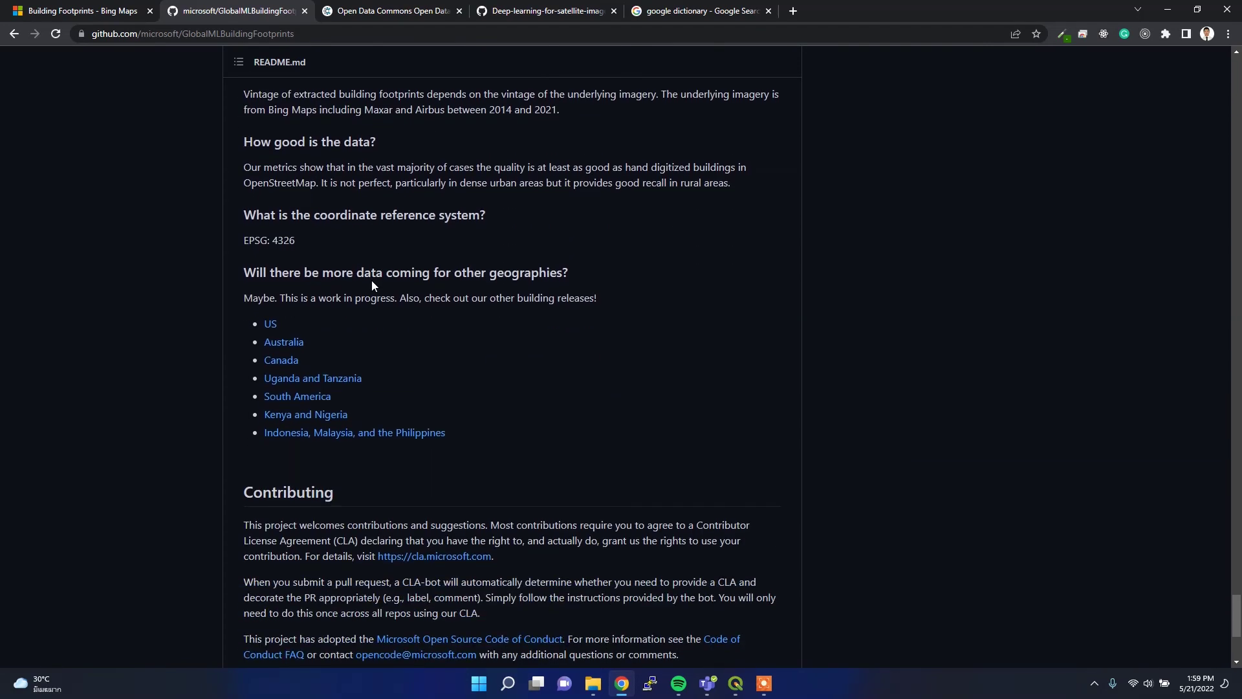
pyautogui.scroll(-5, 372, 280)
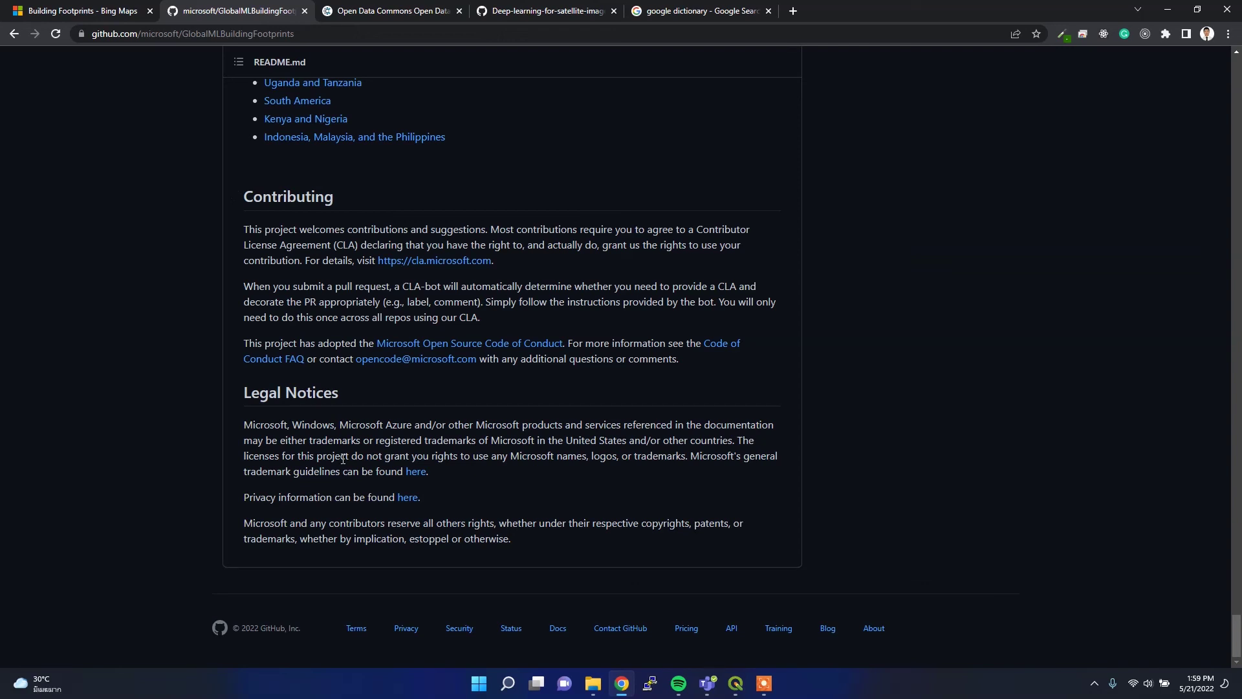
pyautogui.click(378, 11)
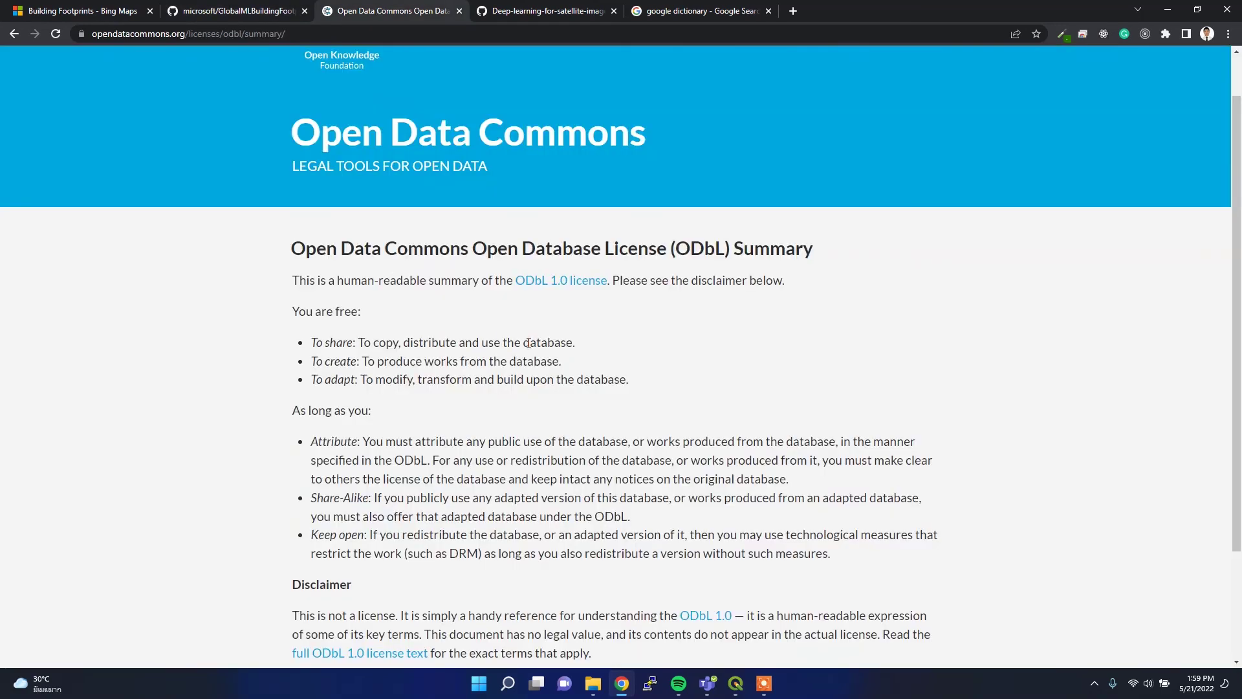
# Highlight the ODbL 'To share' permission, then switch to the Deep-learning-for-satellite-imagery notebook
pyautogui.moveTo(311, 343); pyautogui.dragTo(348, 339)
pyautogui.scroll(1, 435, 350)
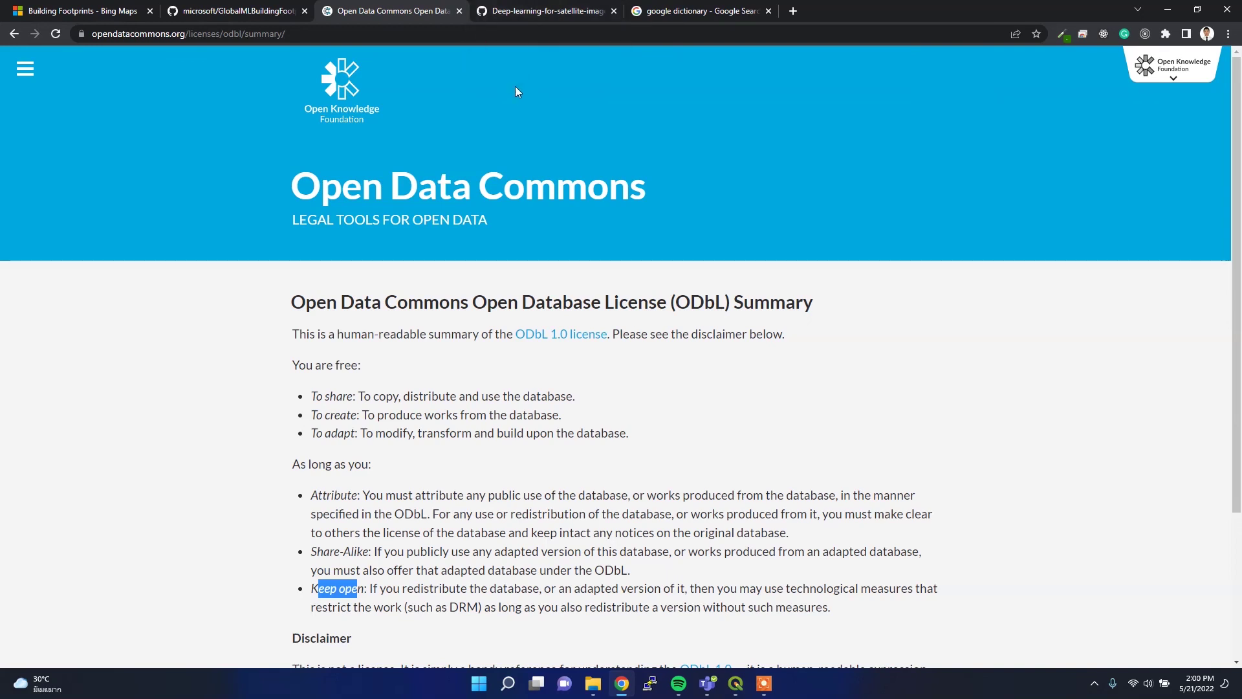
pyautogui.click(546, 12)
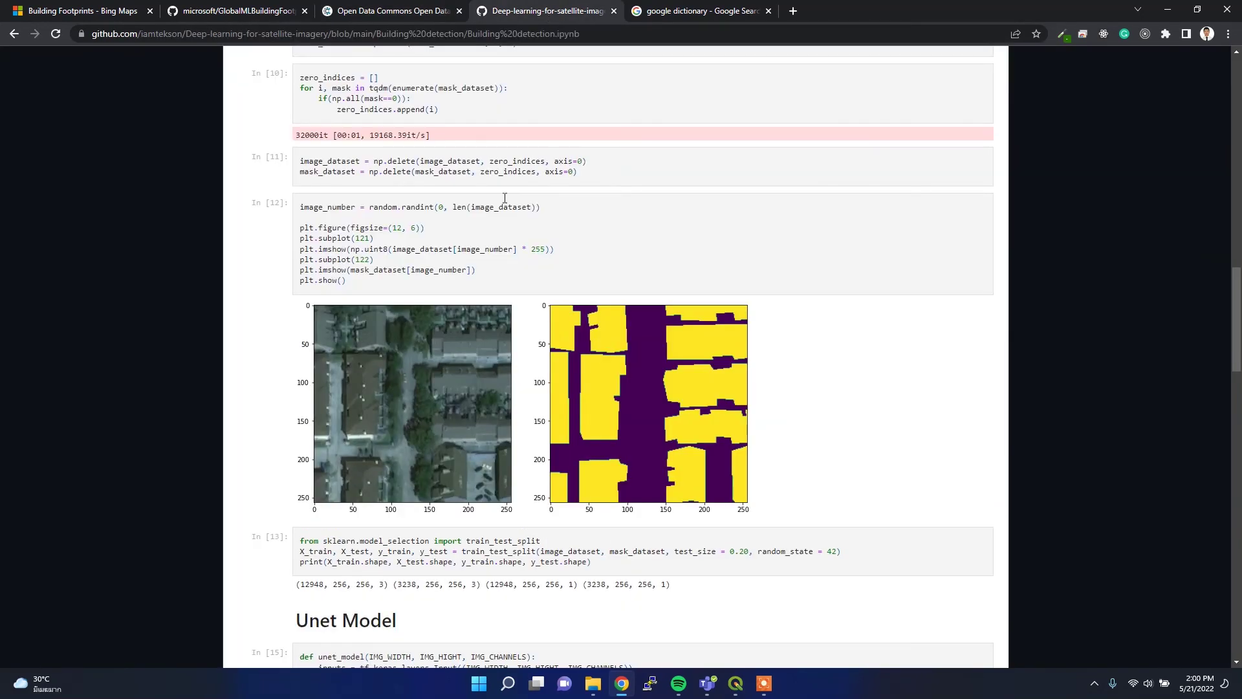